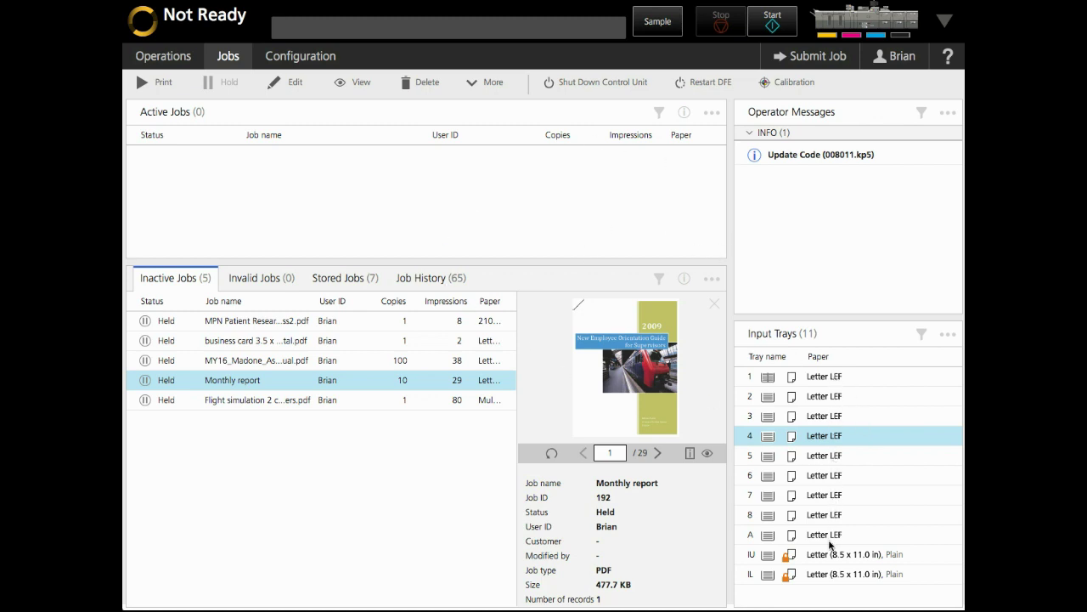
# Assign Letter - yellow paper to tray 1, Letter blue to tray 2 and Letter orange to tray 3
pyautogui.doubleClick(841, 380)
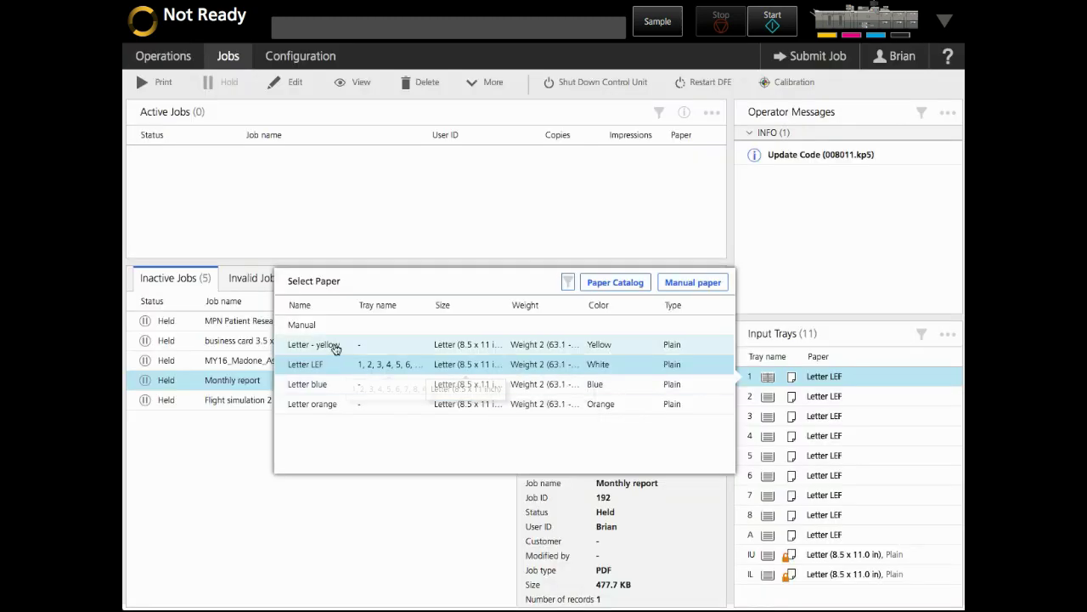
pyautogui.click(319, 344)
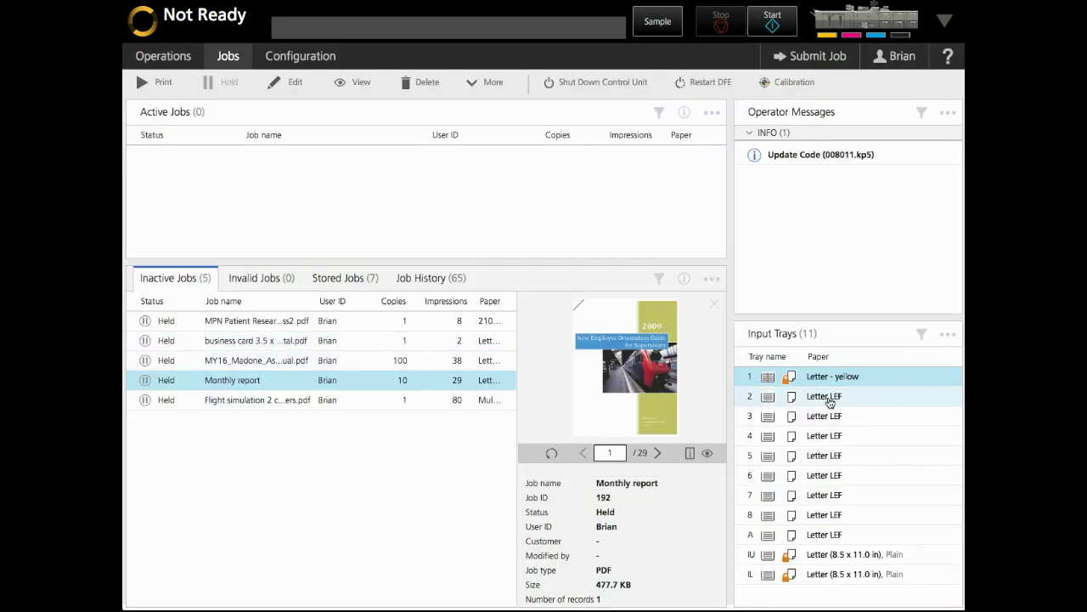
pyautogui.doubleClick(829, 398)
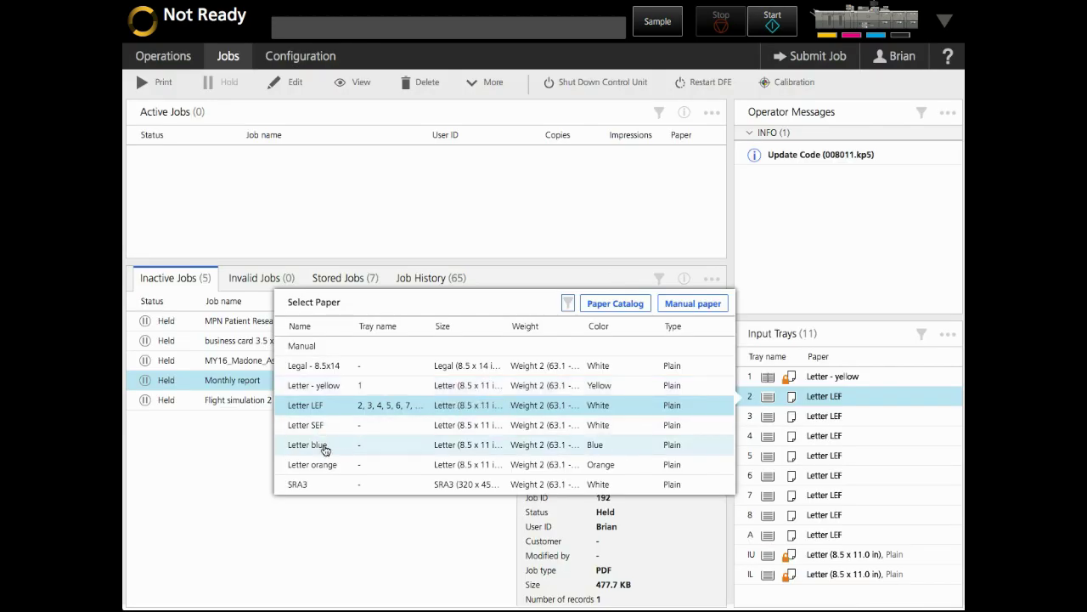
pyautogui.click(323, 446)
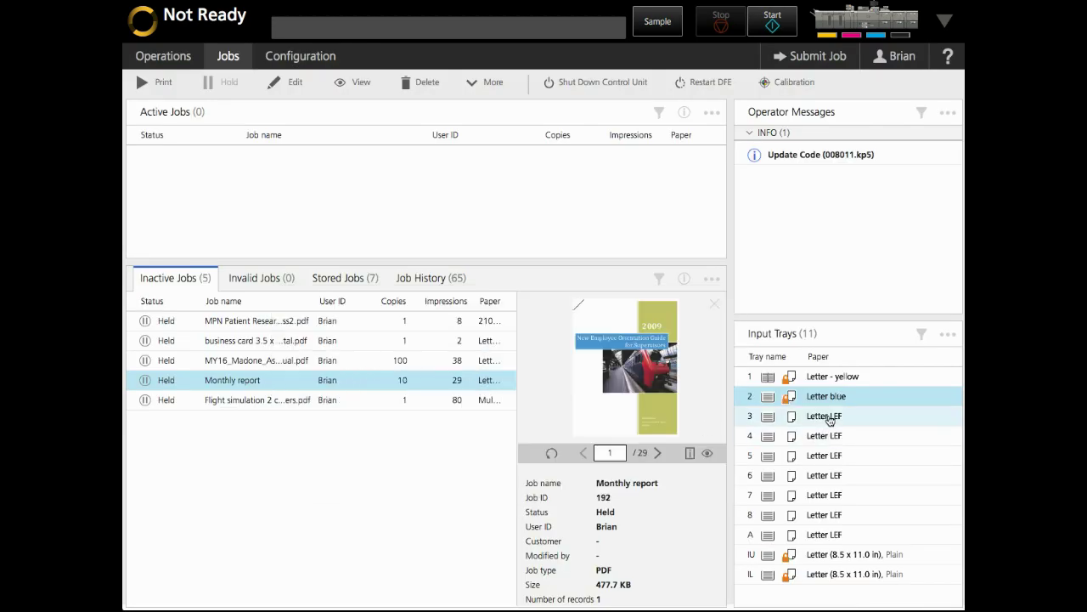
pyautogui.doubleClick(829, 420)
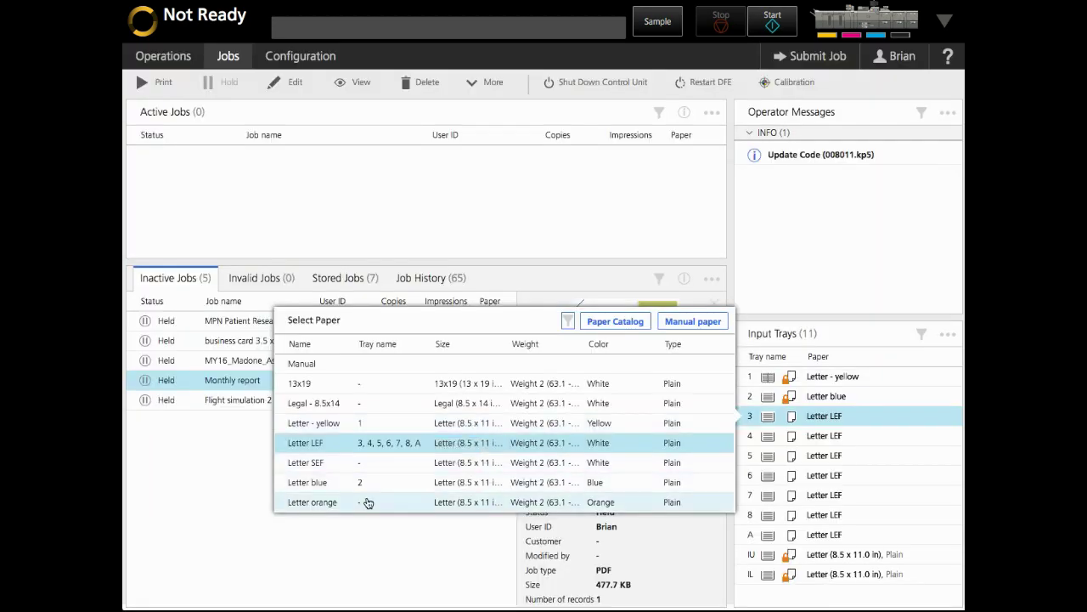
pyautogui.click(367, 503)
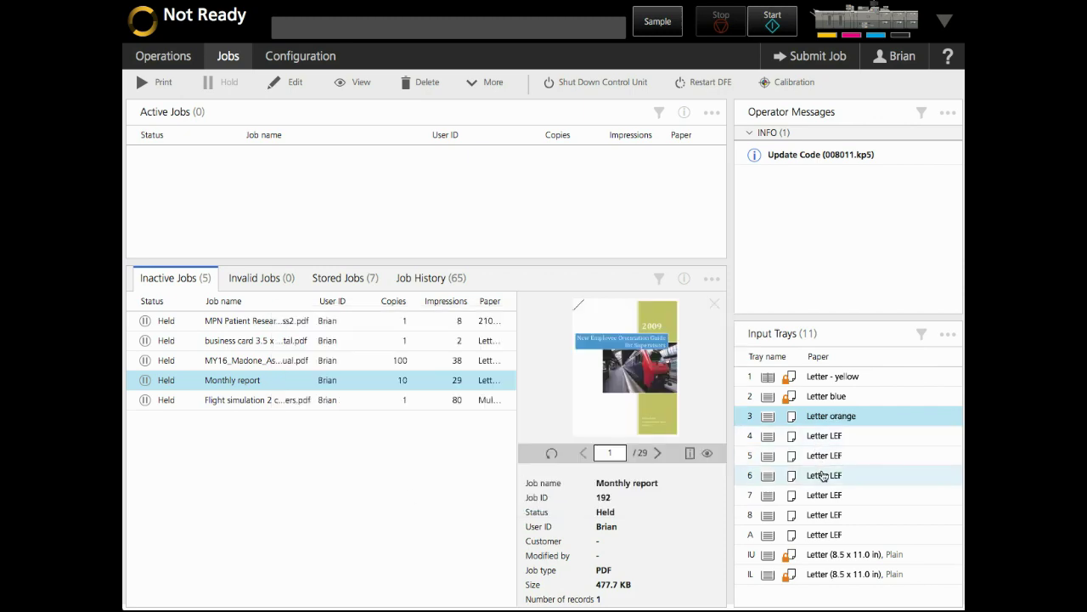
# Assign Tab paper to input tray 6 and Cover_glossy paper to input tray 7
pyautogui.doubleClick(822, 476)
pyautogui.scroll(-1, 377, 500)
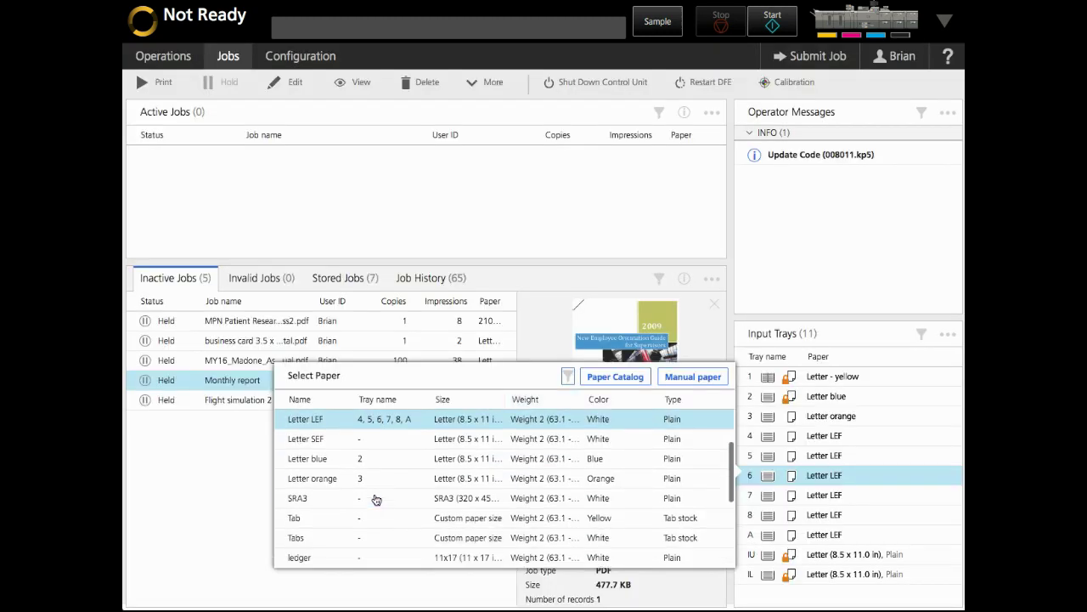
pyautogui.scroll(-1, 376, 500)
pyautogui.click(359, 497)
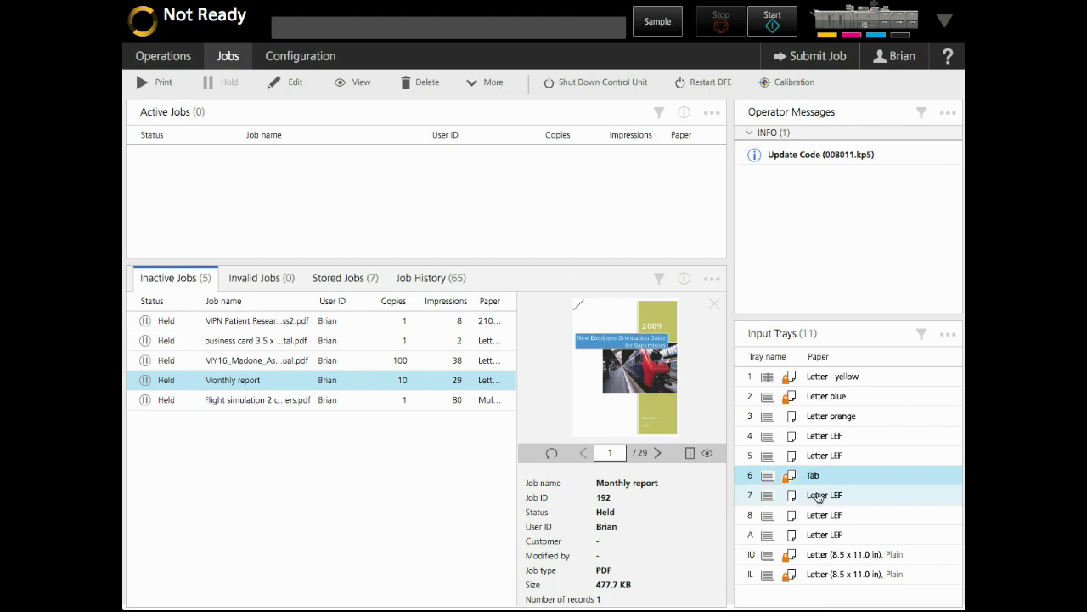
pyautogui.doubleClick(818, 497)
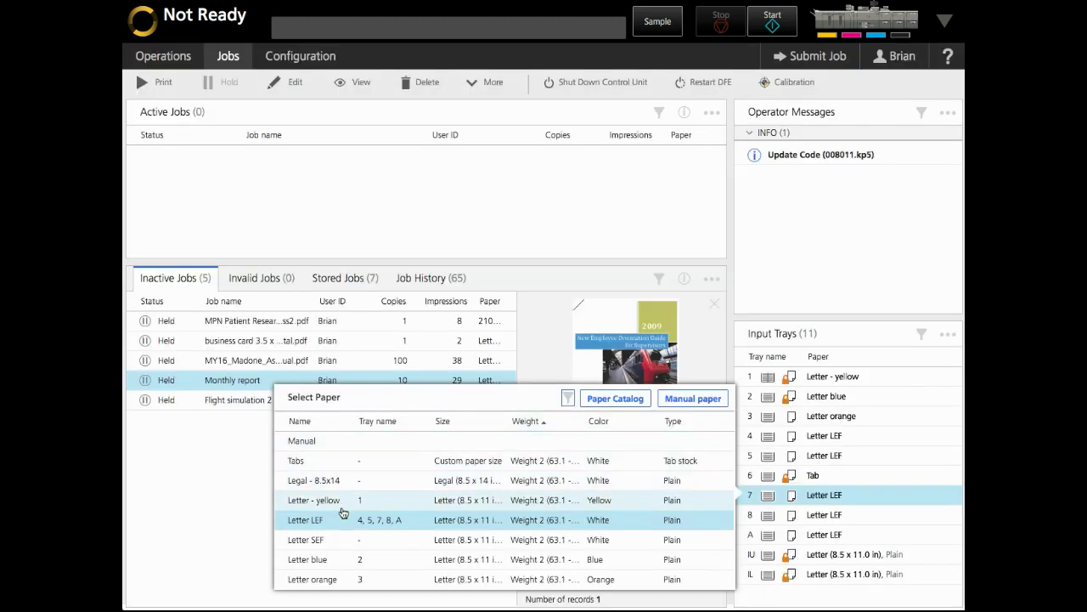
pyautogui.scroll(-2, 346, 516)
pyautogui.scroll(-3, 347, 516)
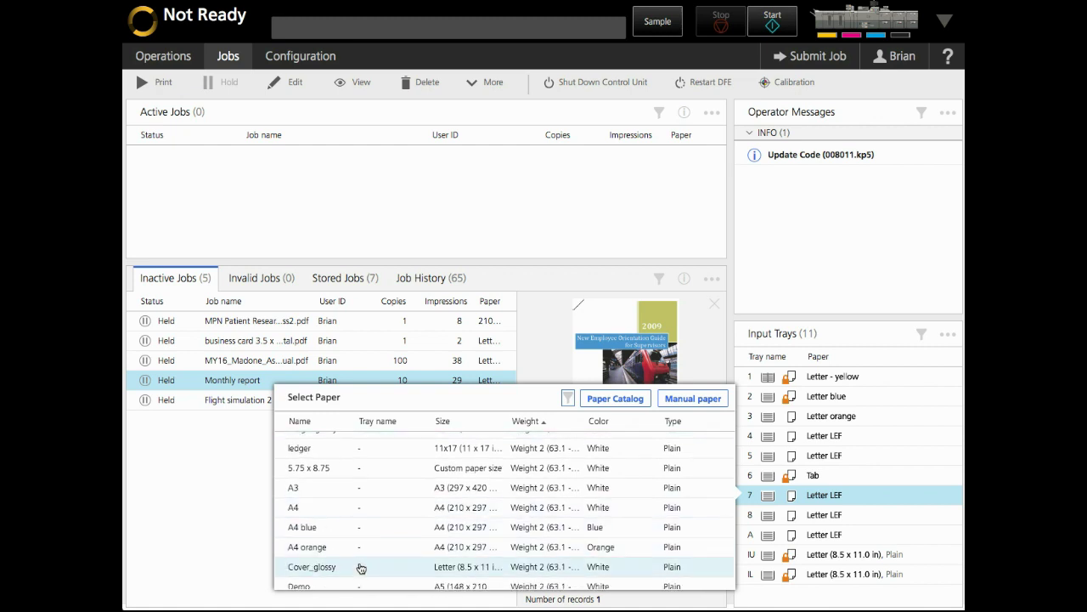
pyautogui.doubleClick(361, 568)
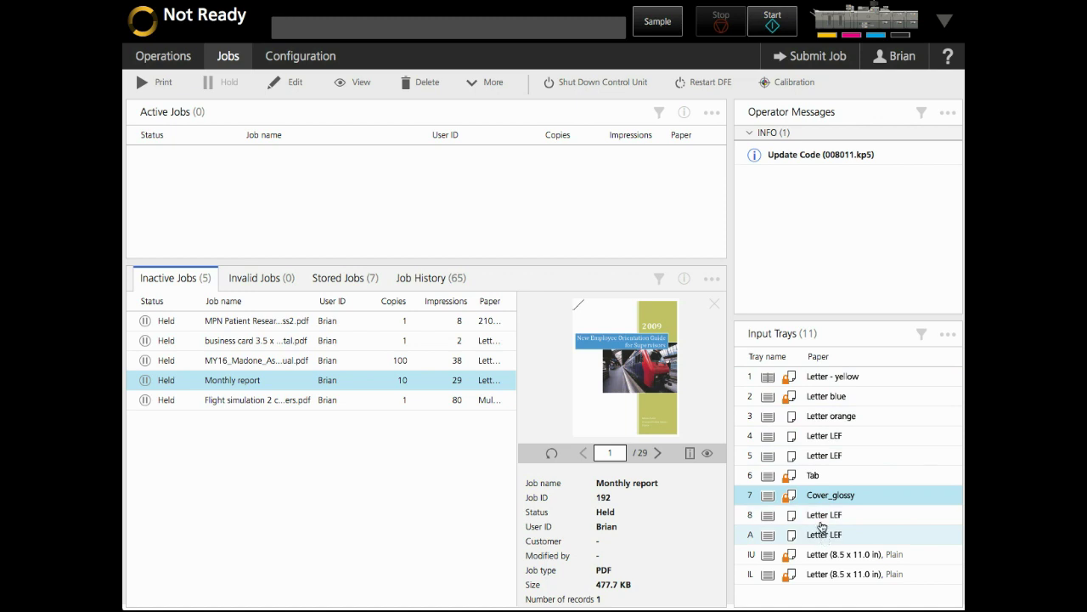
# Save the current printer settings as a new printer preset named Monthly Report and review its tray and color details
pyautogui.click(295, 57)
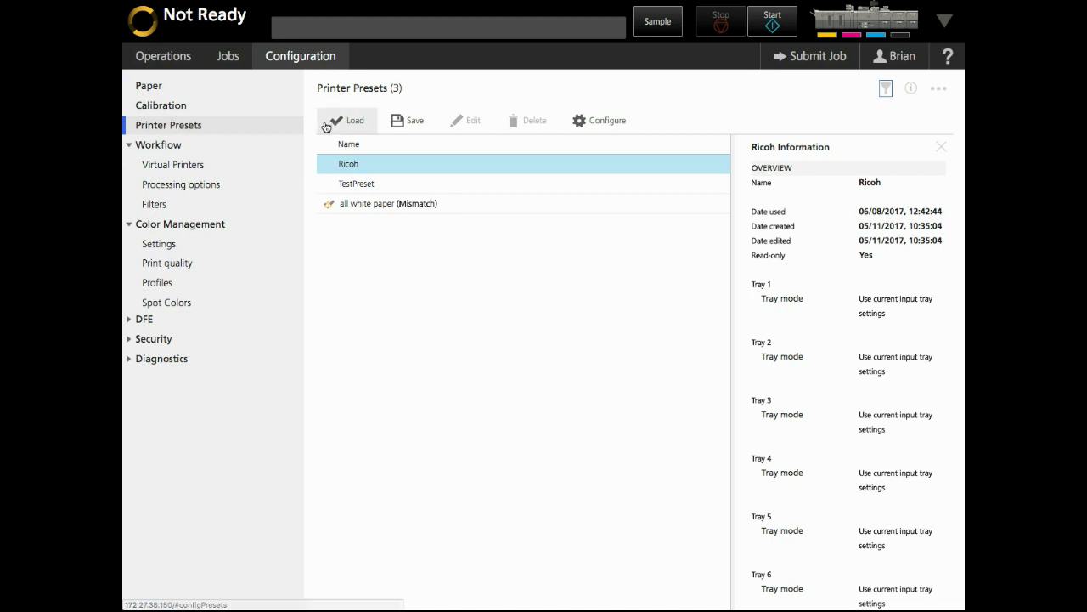
pyautogui.click(399, 123)
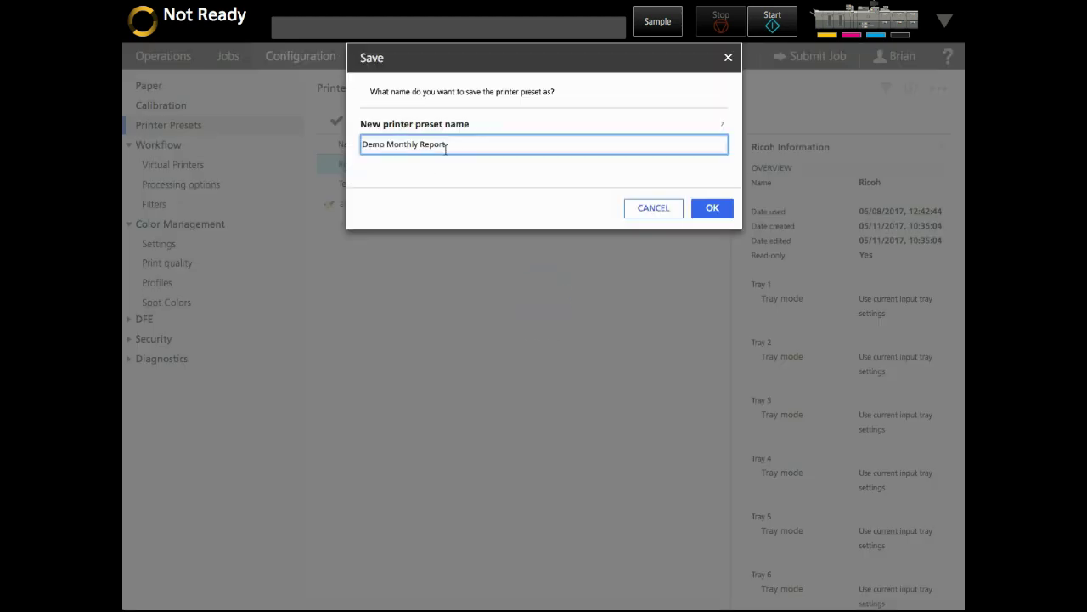
pyautogui.doubleClick(384, 145)
pyautogui.press('BackSpace')
pyautogui.click(712, 209)
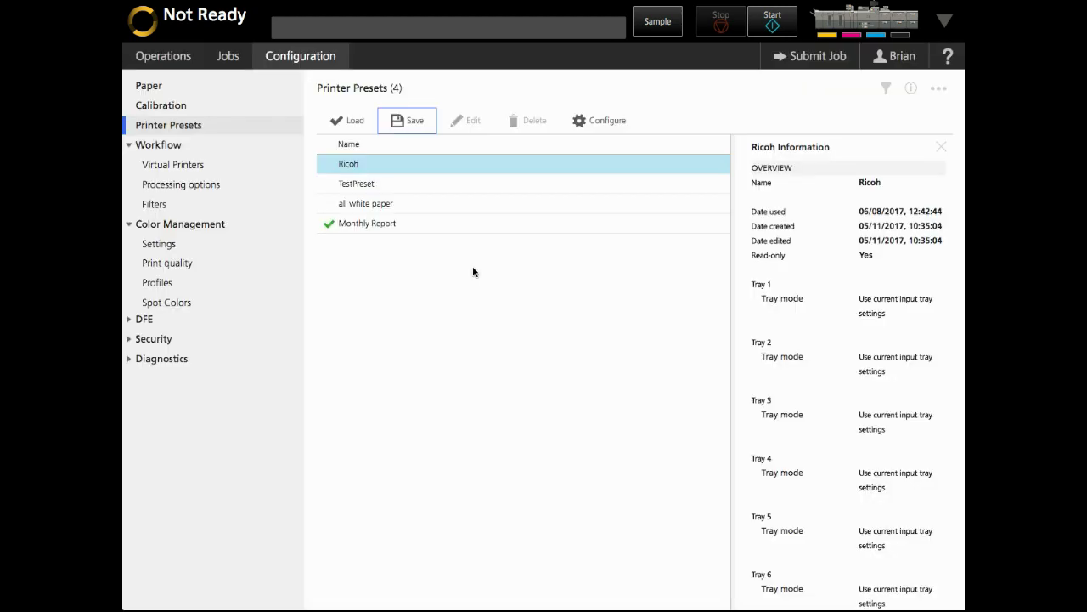
pyautogui.click(381, 226)
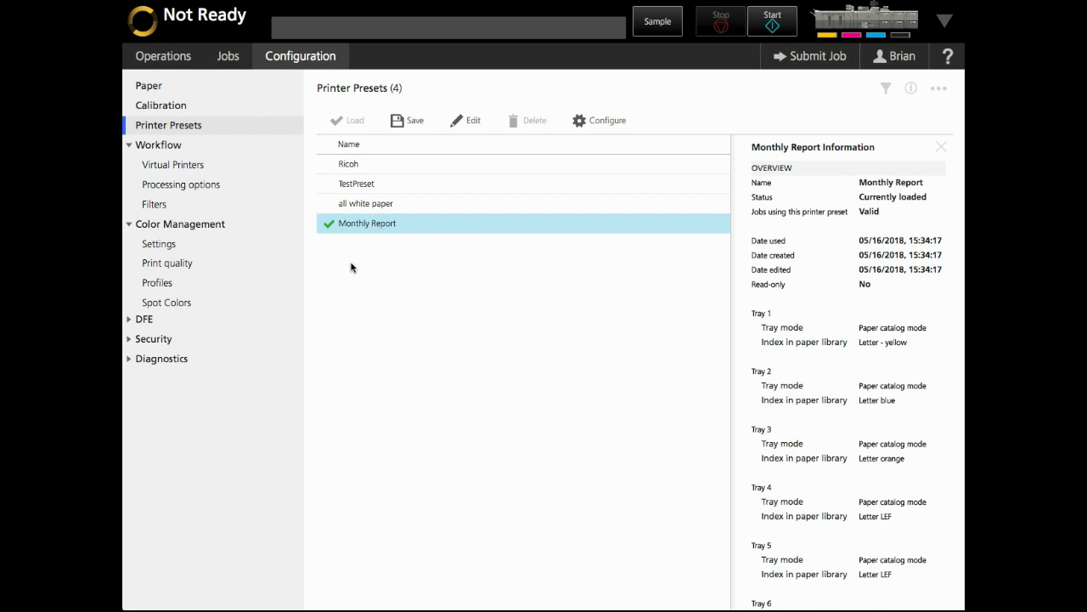
pyautogui.scroll(-5, 812, 330)
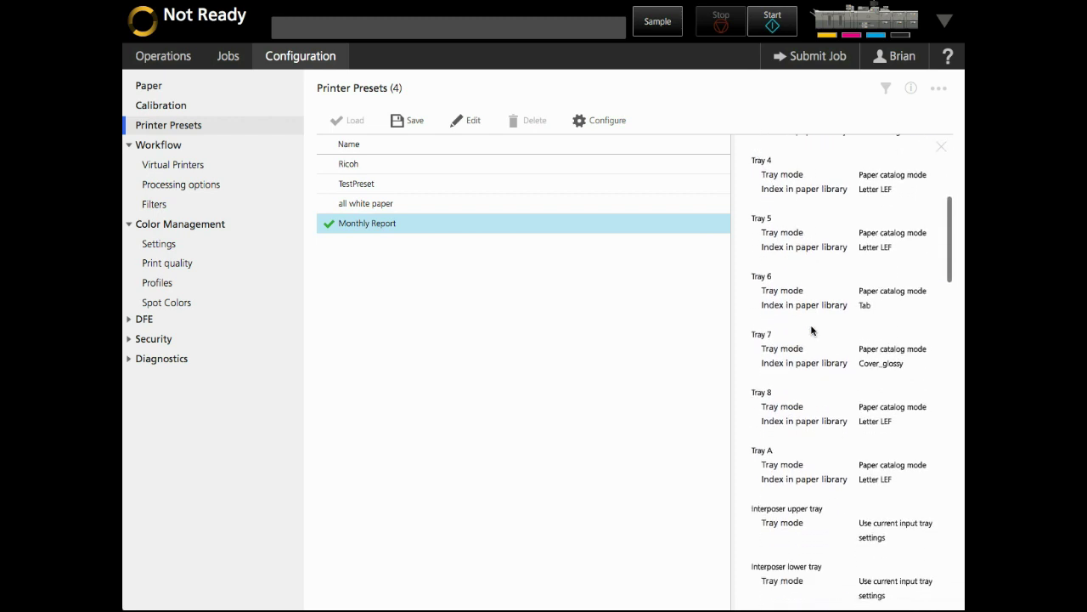
pyautogui.scroll(-5, 811, 330)
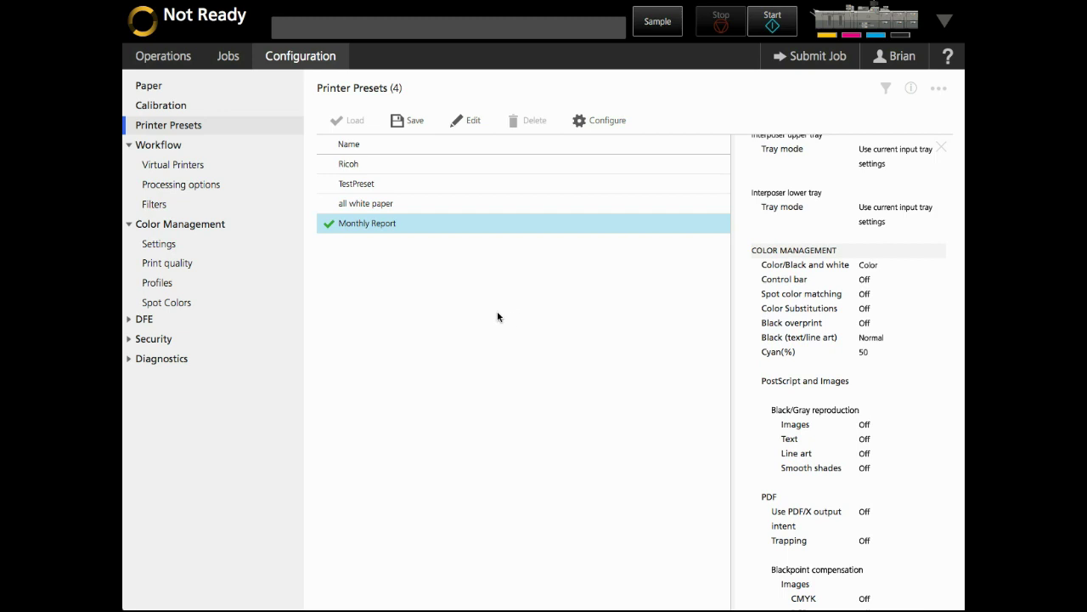
# Set the print quality tone curve to Cover and save the color management change
pyautogui.click(205, 264)
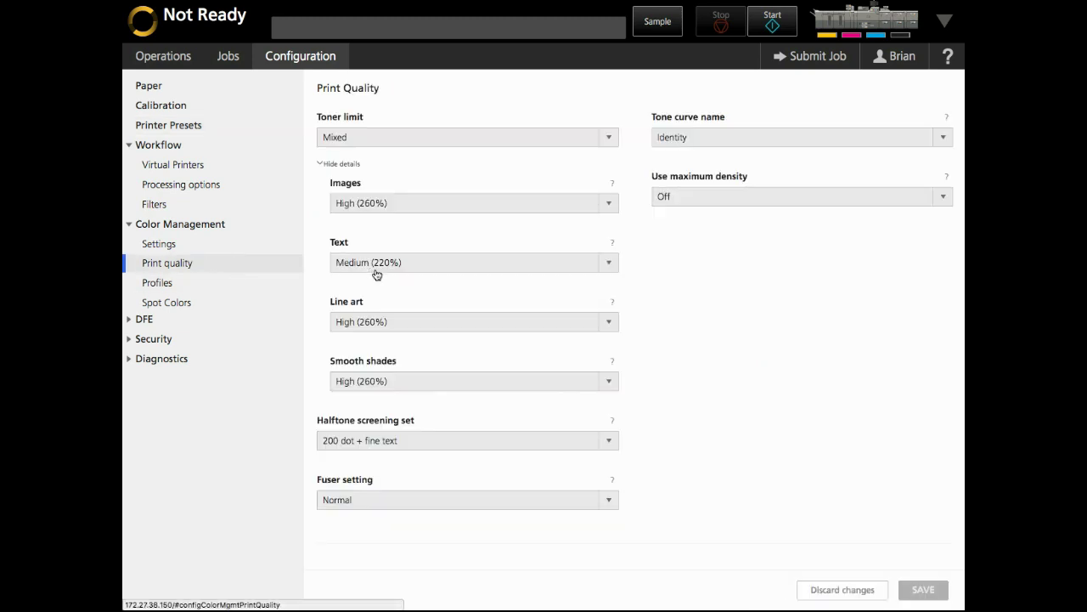
pyautogui.click(740, 139)
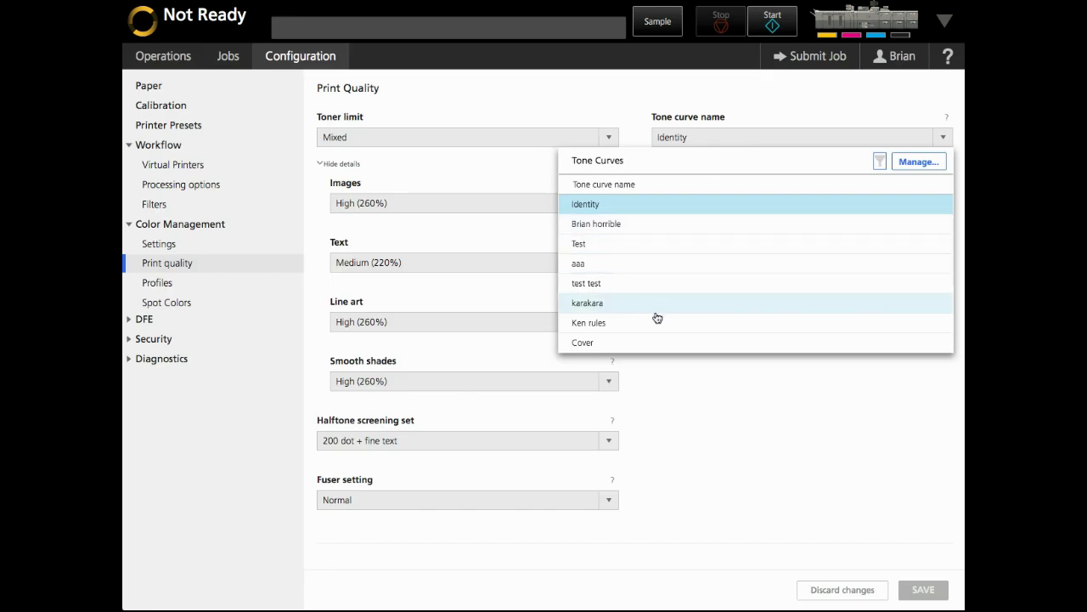
pyautogui.click(649, 341)
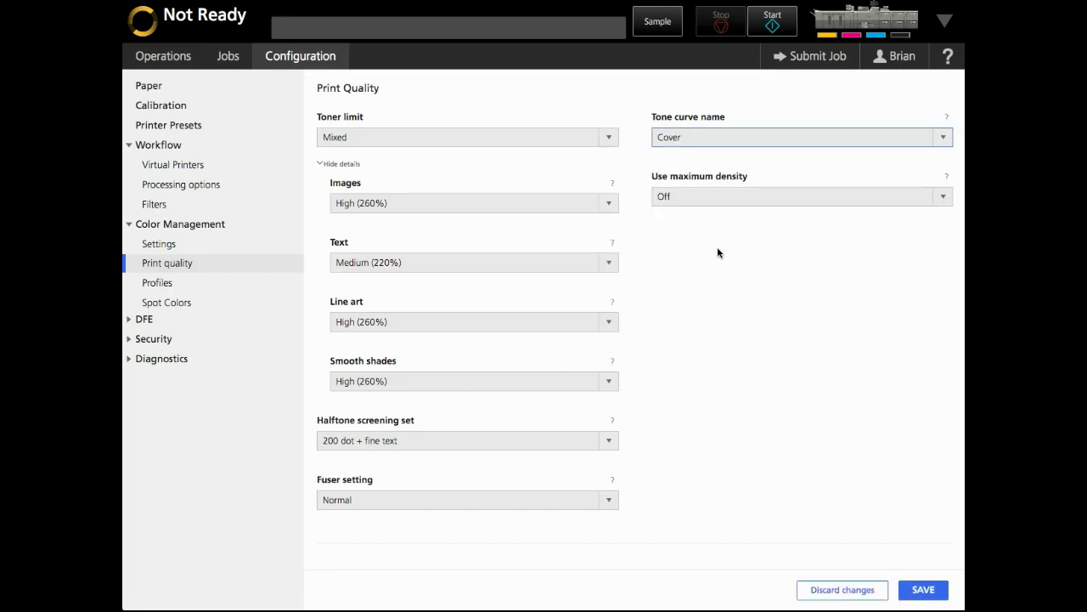
pyautogui.click(924, 589)
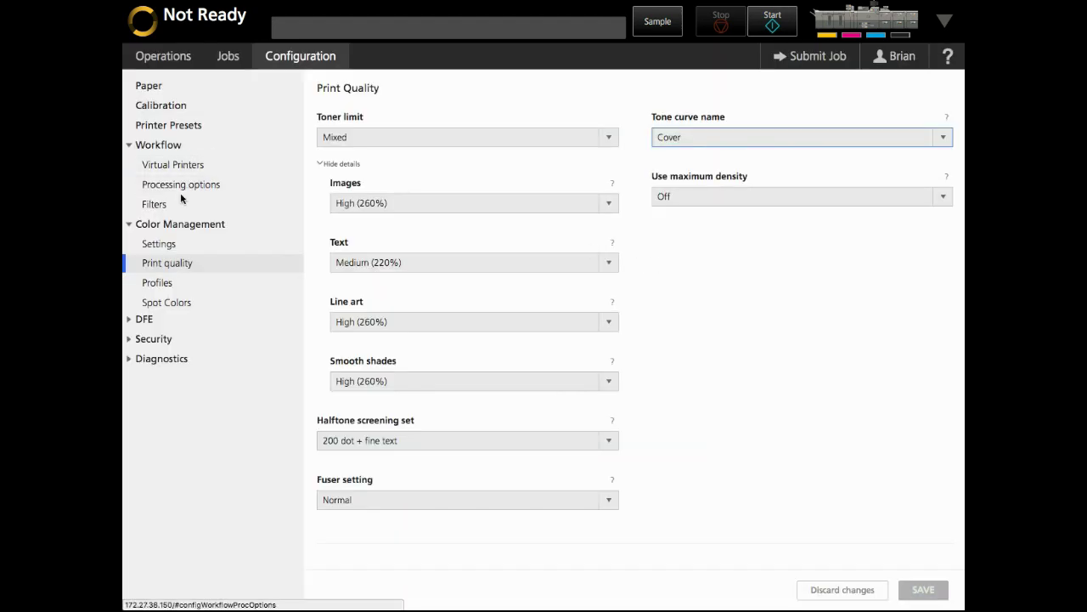
# Overwrite the Monthly Report printer preset with the current printer settings and review its details
pyautogui.click(193, 127)
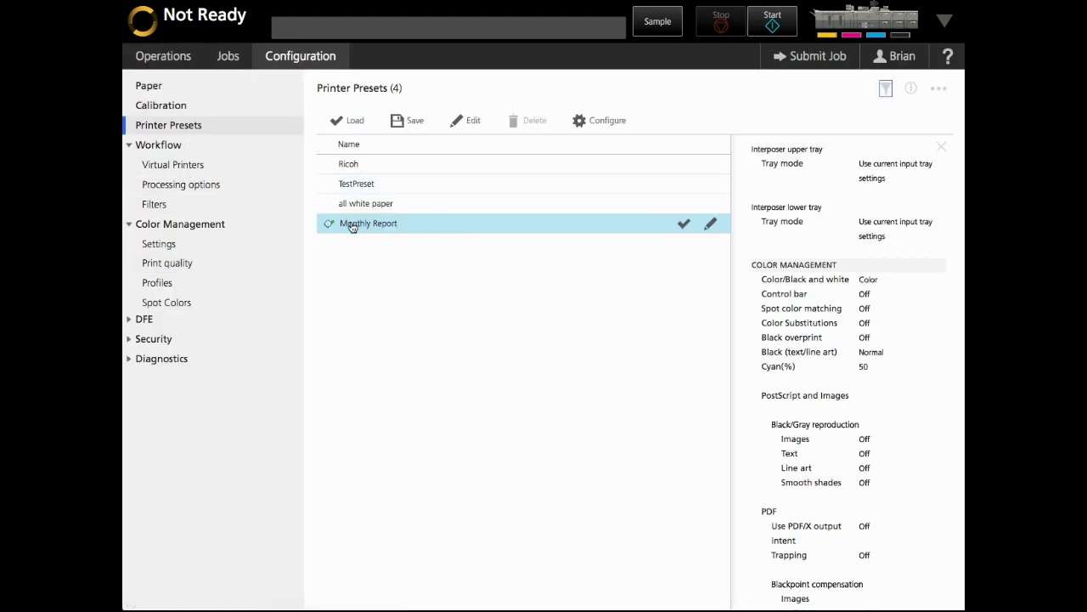
pyautogui.click(401, 120)
pyautogui.click(712, 207)
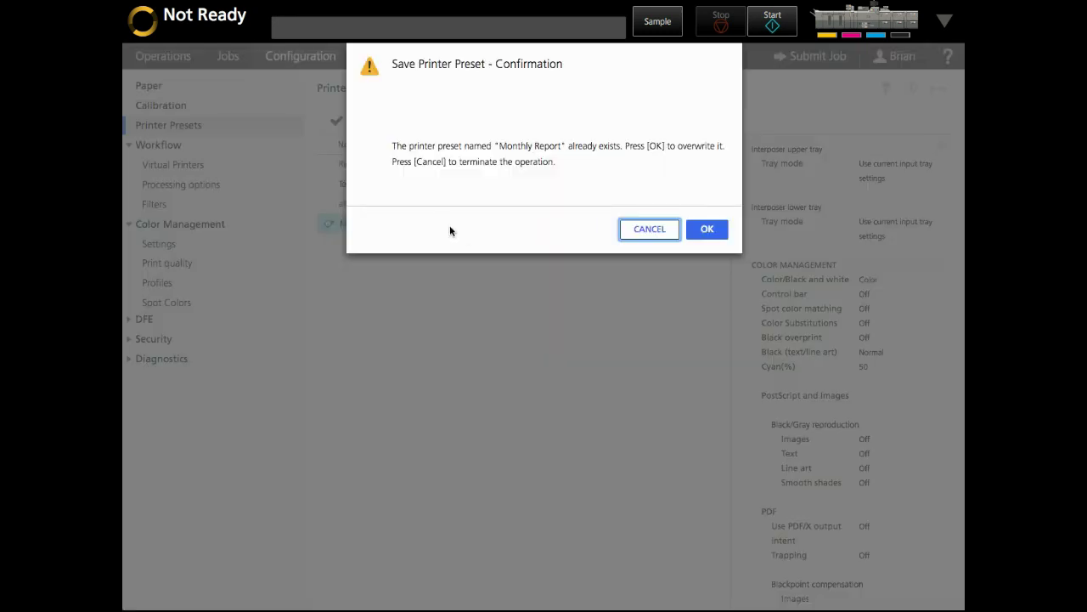
pyautogui.click(707, 229)
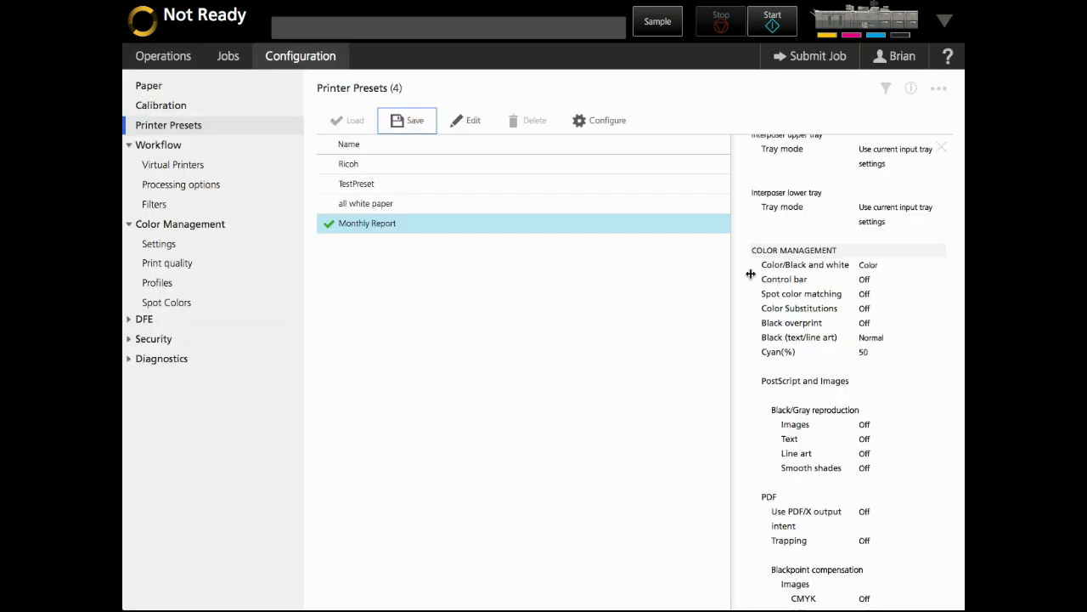
pyautogui.scroll(10, 805, 243)
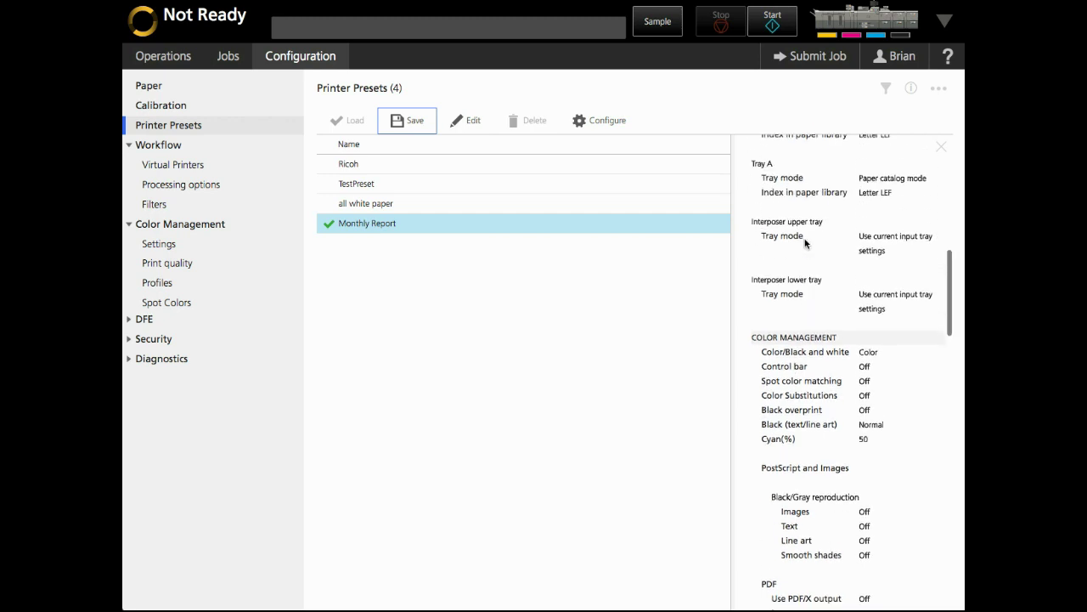
pyautogui.scroll(2, 805, 244)
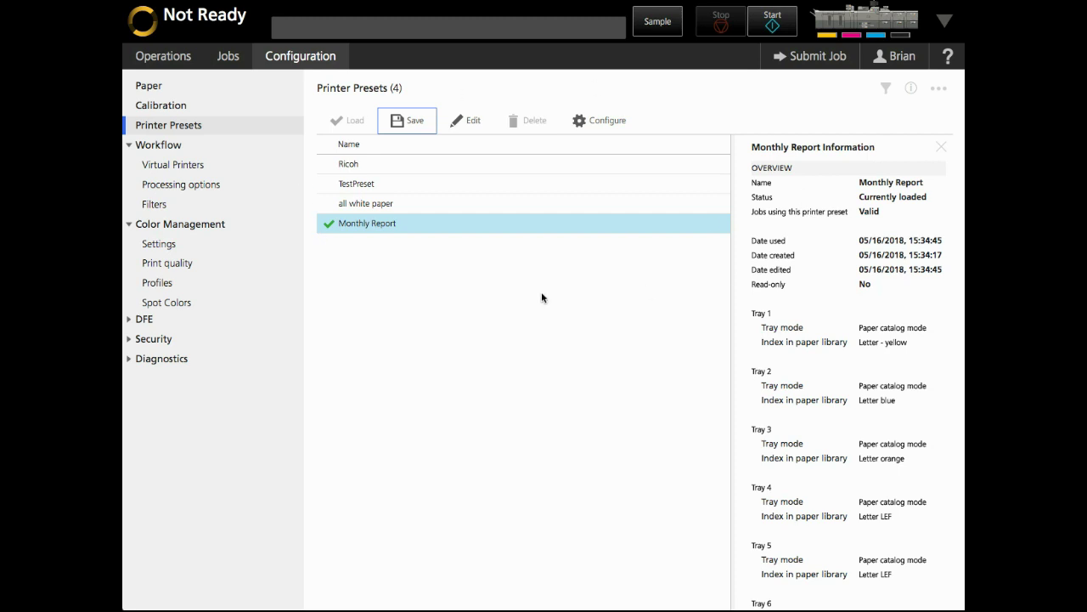
# Load the all white paper printer preset and check the papers assigned to the input trays
pyautogui.moveTo(346, 225)
pyautogui.click(404, 203)
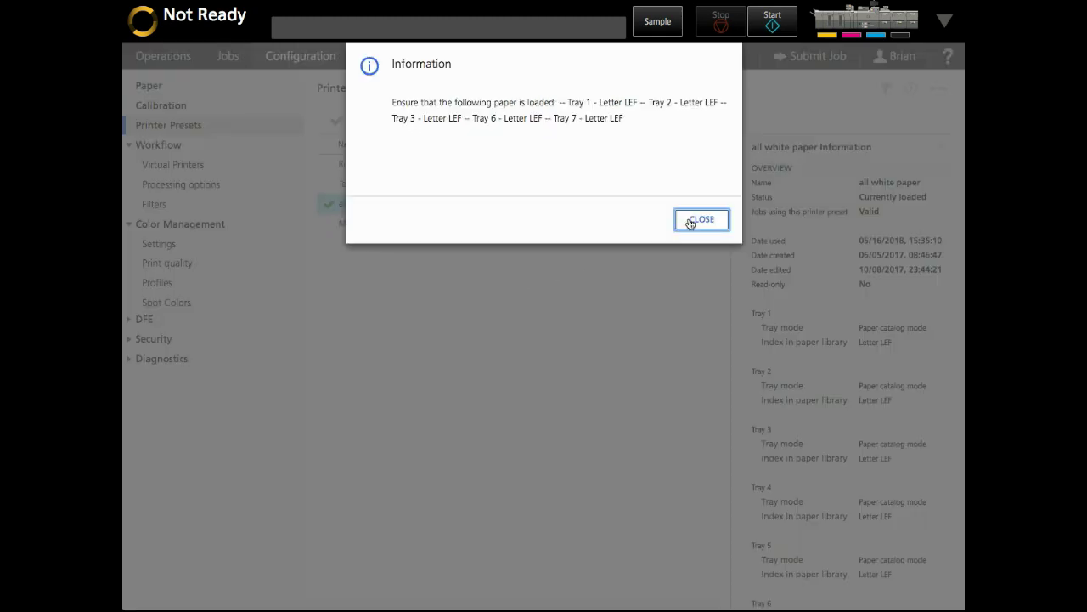
pyautogui.click(690, 222)
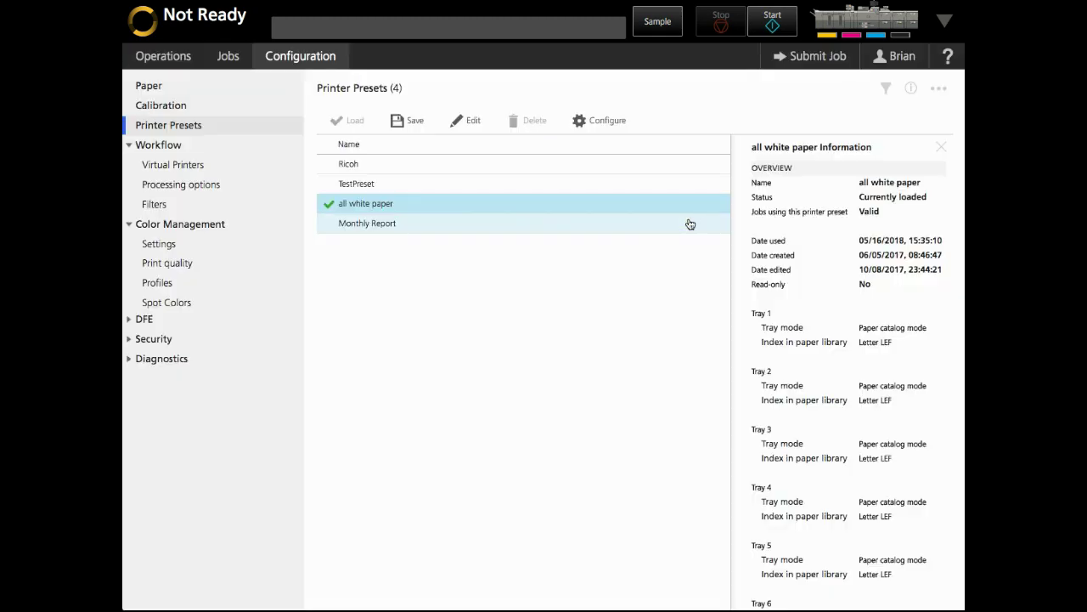
pyautogui.click(229, 56)
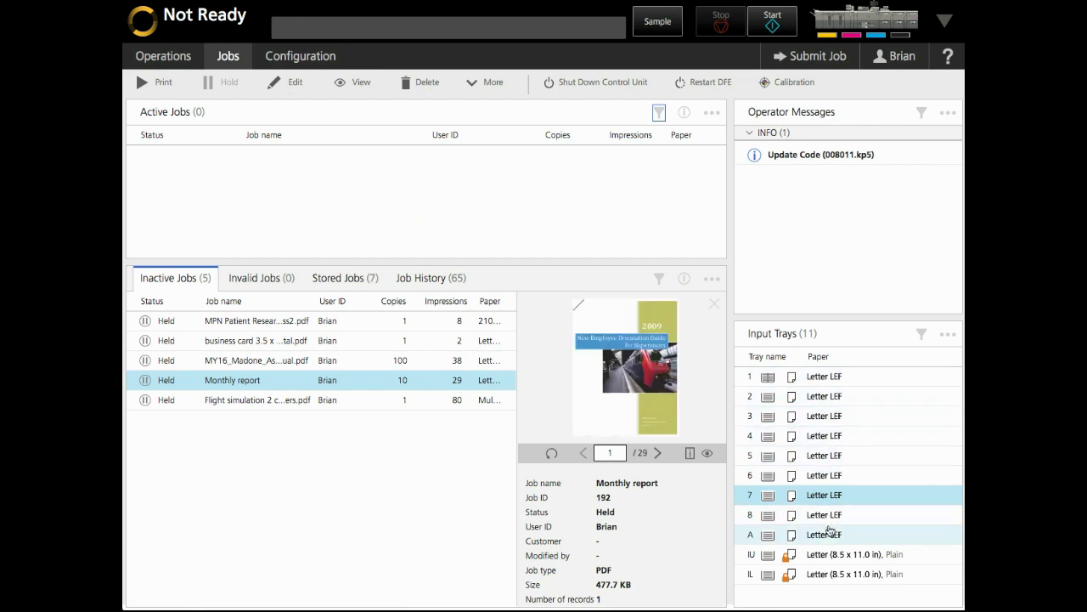
# Load the Monthly Report printer preset and check the input tray papers and the print quality tone curve
pyautogui.click(289, 54)
pyautogui.click(381, 223)
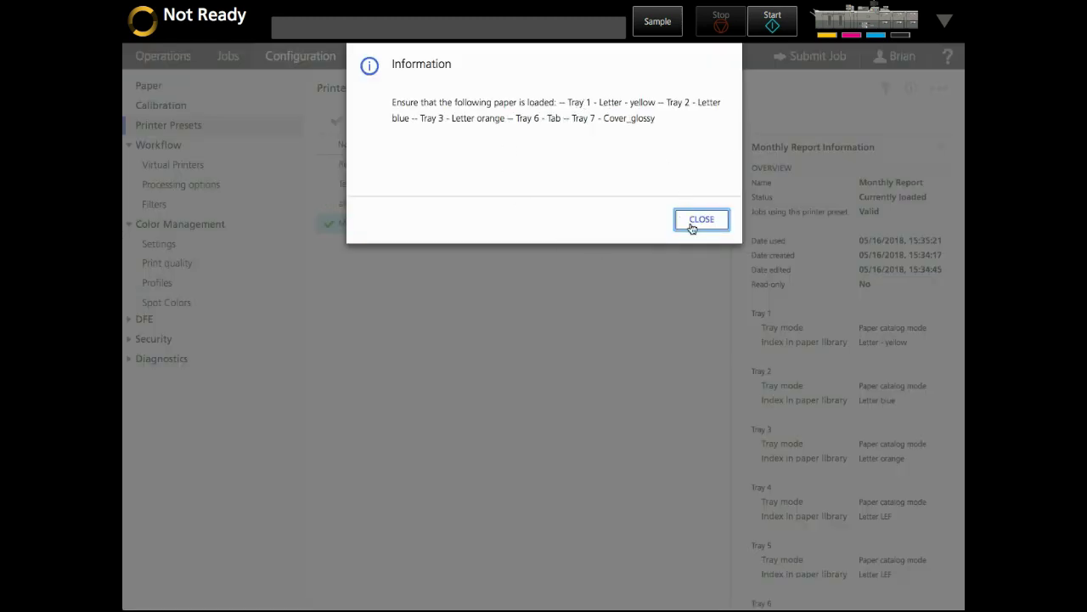
pyautogui.click(694, 223)
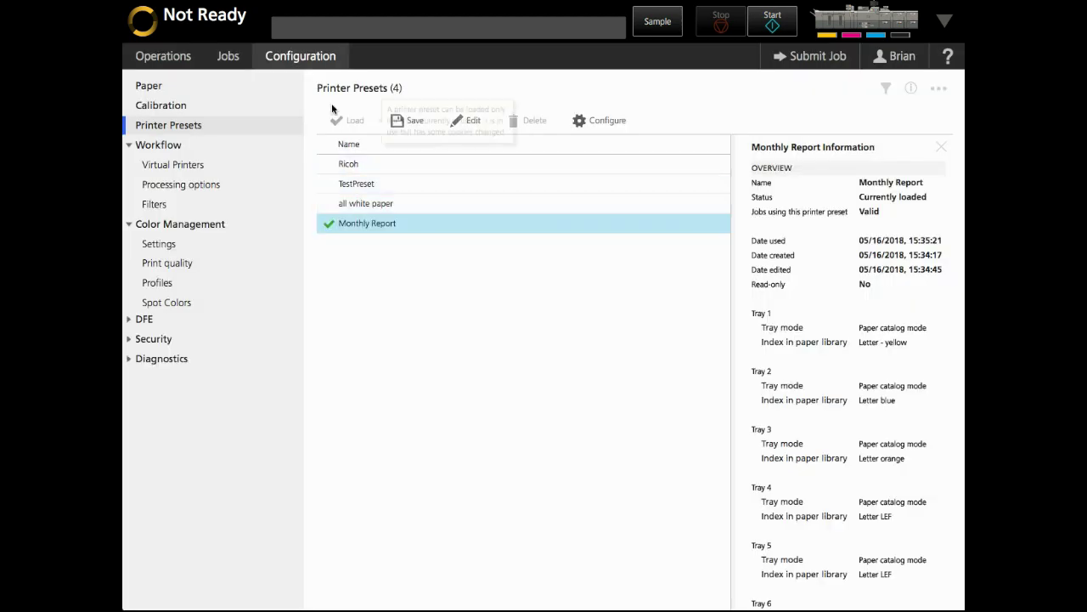
pyautogui.click(229, 56)
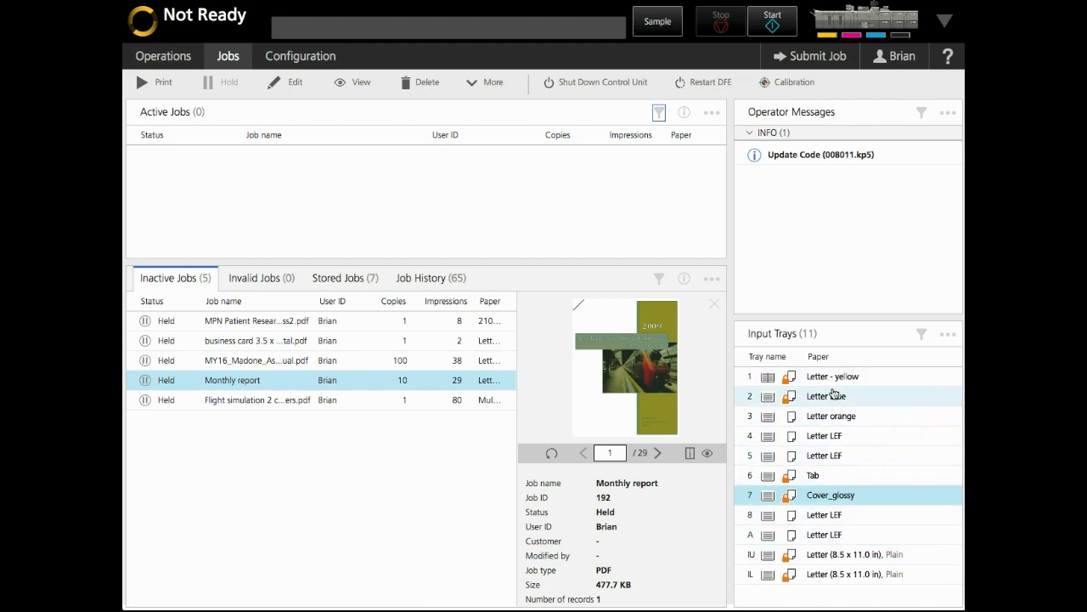
pyautogui.click(298, 60)
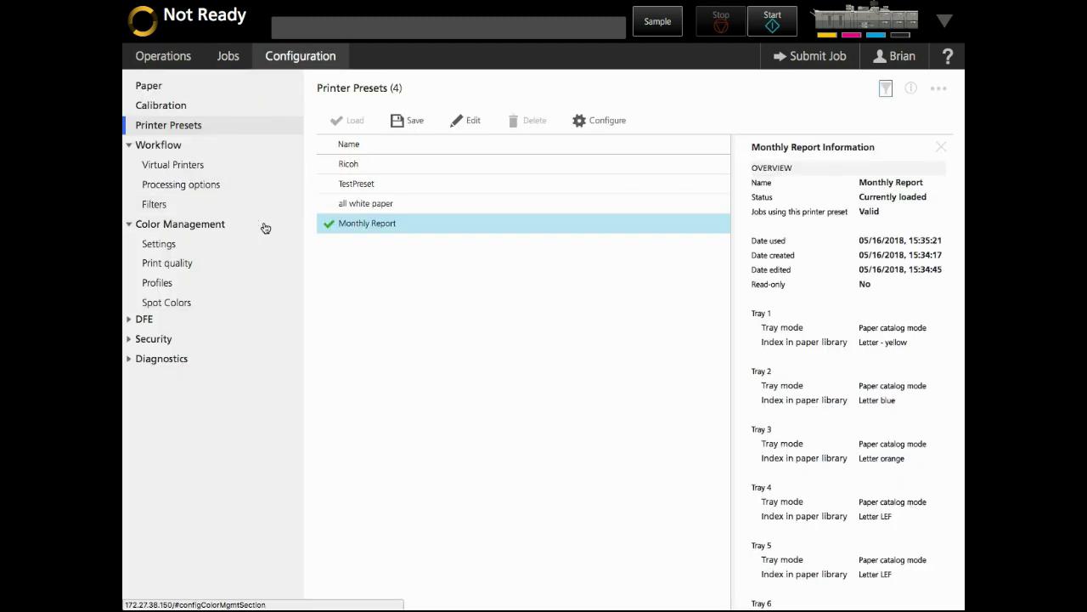
pyautogui.click(204, 262)
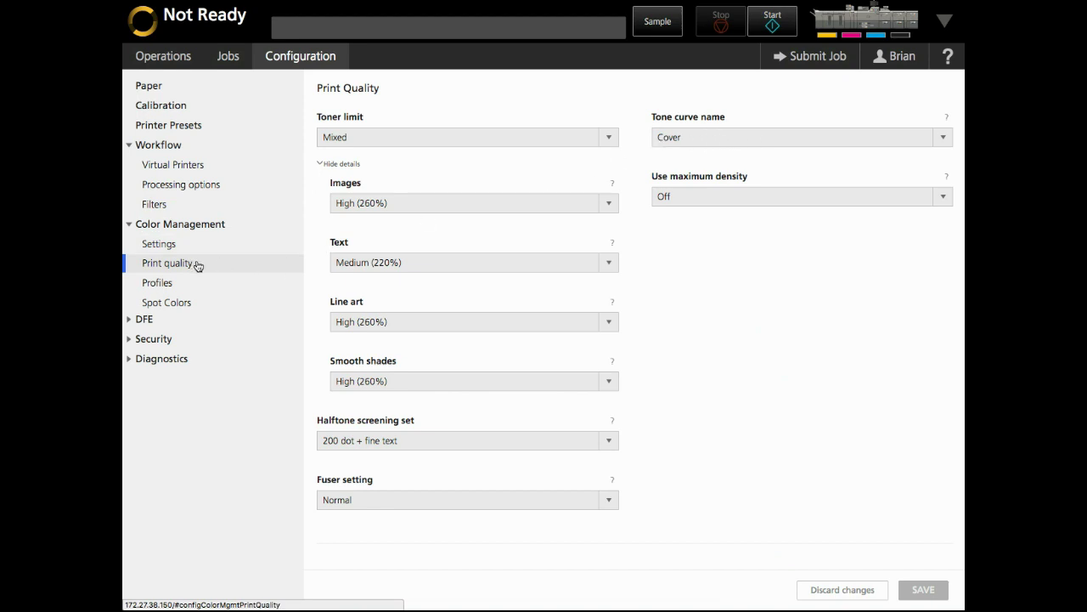
pyautogui.click(233, 56)
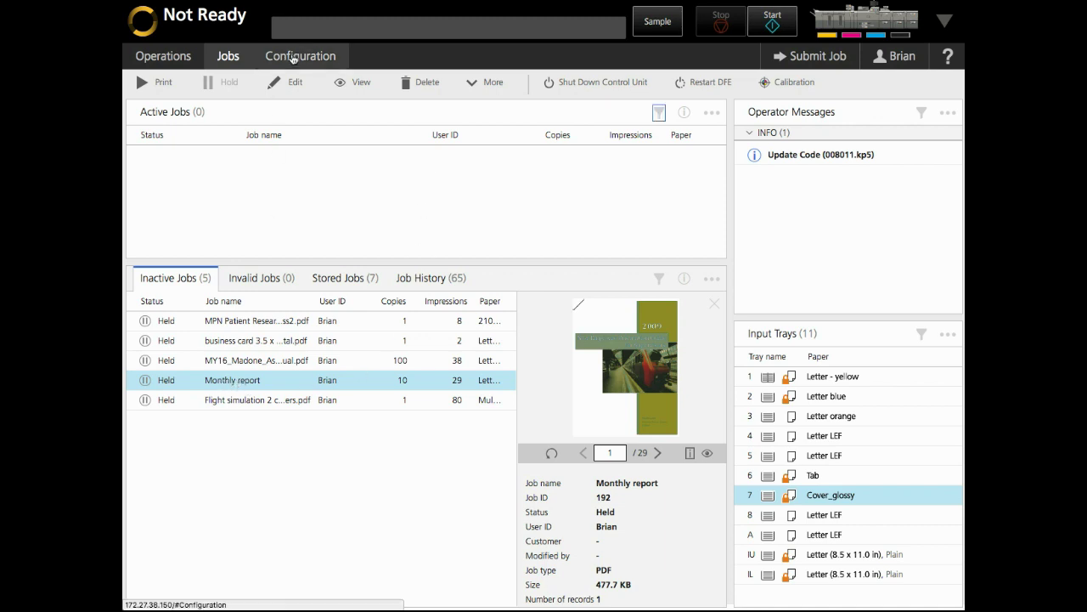
# Load the all white paper printer preset and dismiss the paper loading notice
pyautogui.click(291, 58)
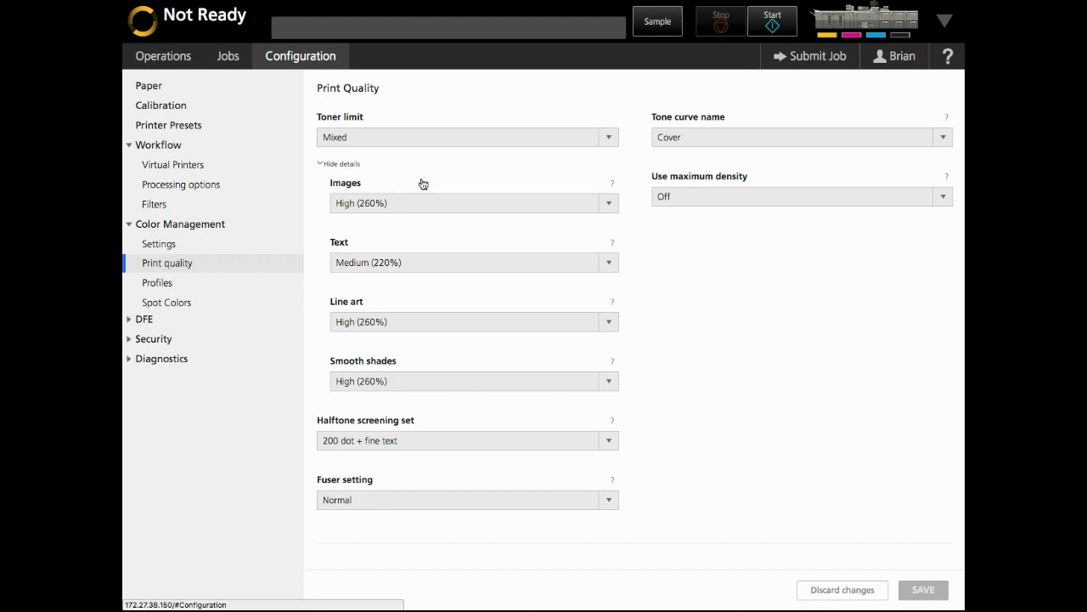
pyautogui.click(181, 133)
pyautogui.click(352, 204)
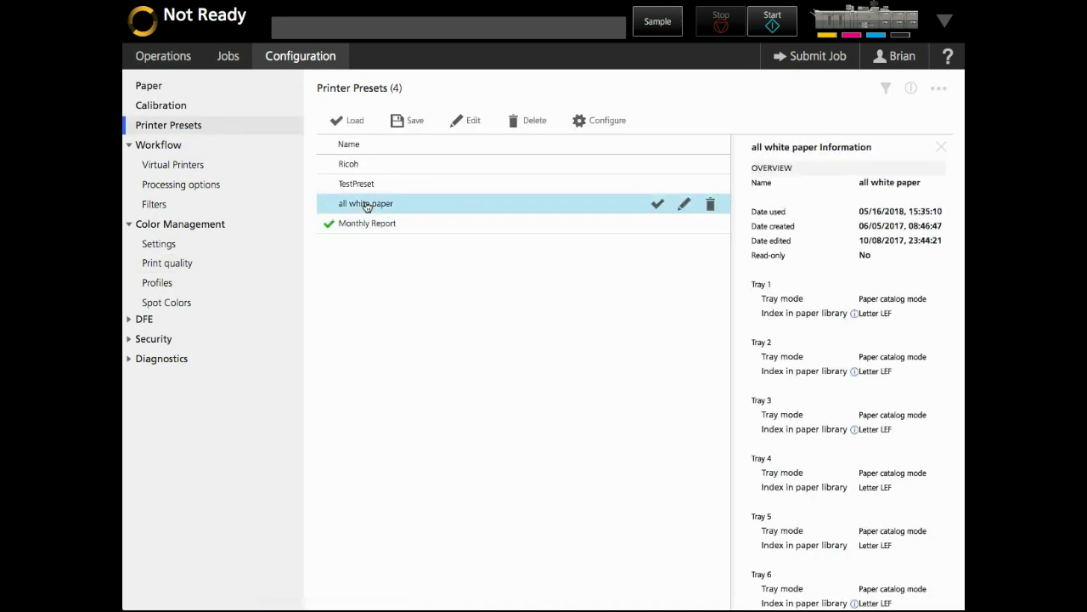
pyautogui.click(361, 126)
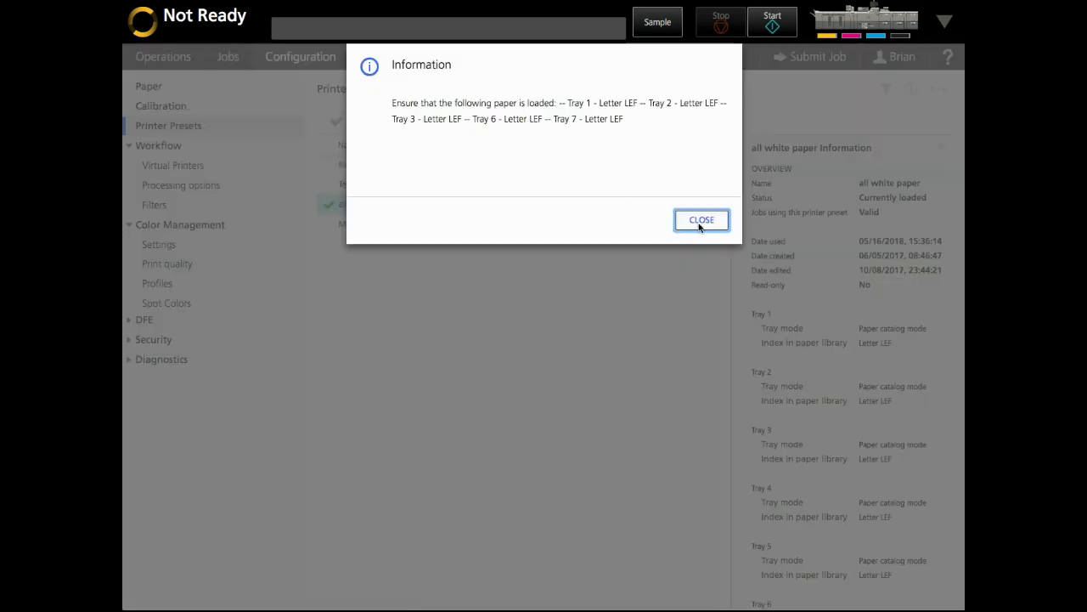
pyautogui.click(699, 226)
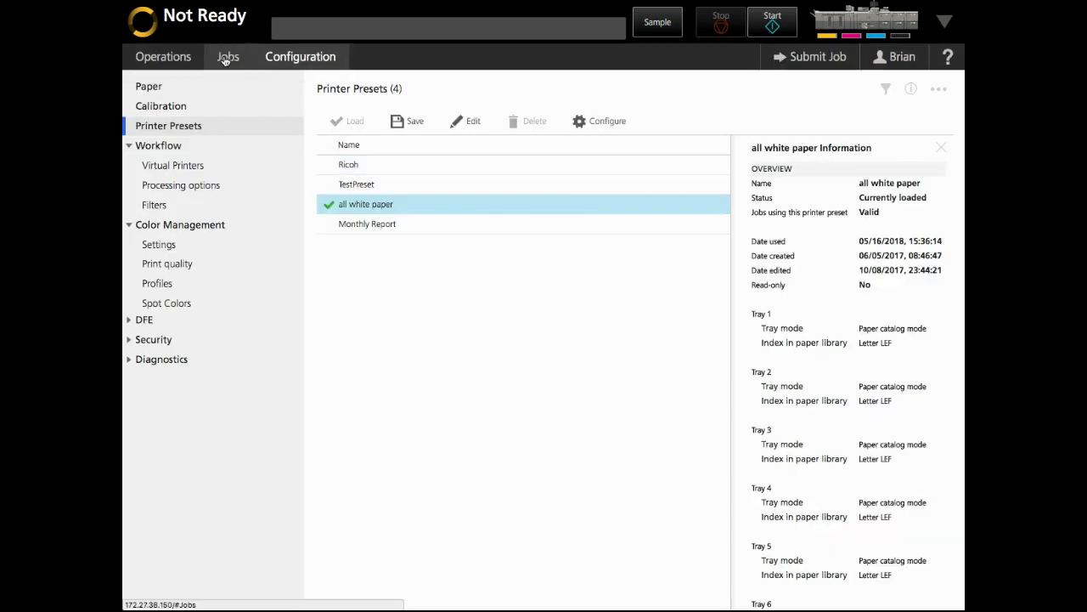
# Set the Monthly report job's printer preset to Monthly Report, hold the job, and check it among the invalid jobs
pyautogui.click(228, 56)
pyautogui.doubleClick(252, 380)
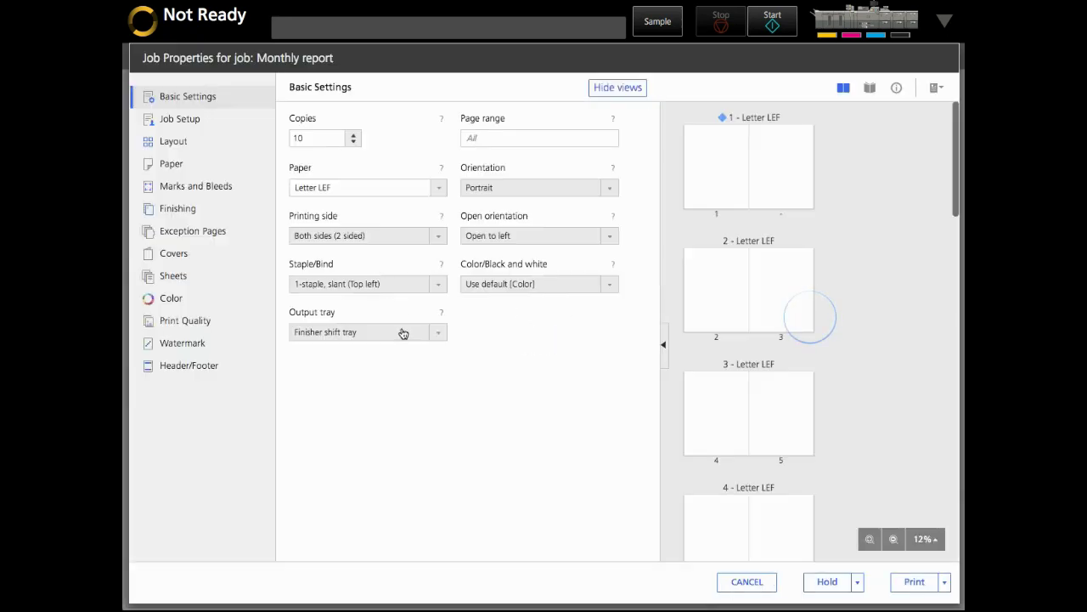
pyautogui.click(183, 119)
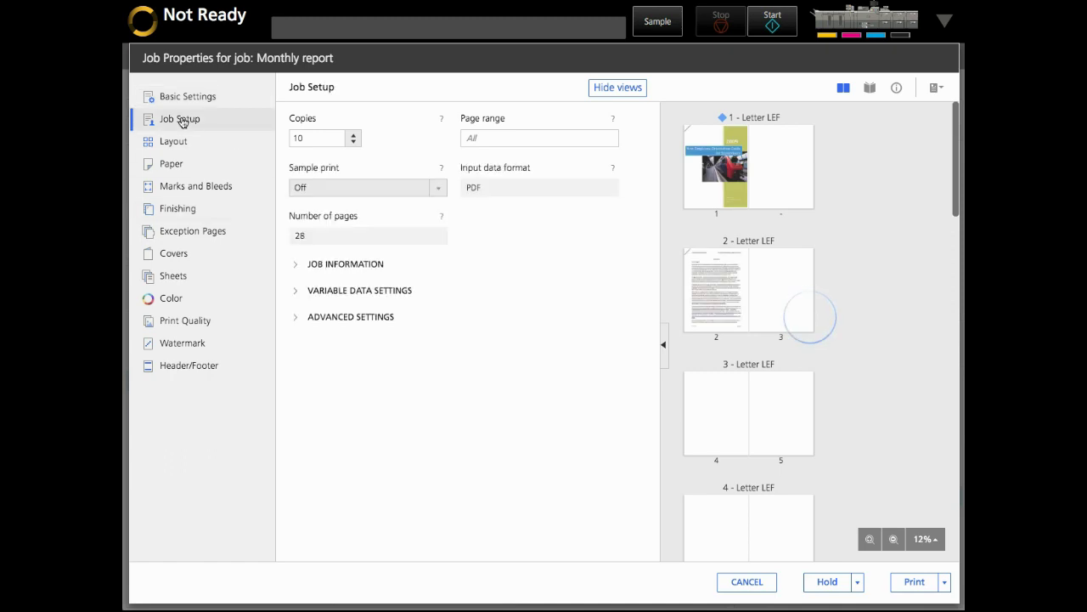
pyautogui.click(351, 316)
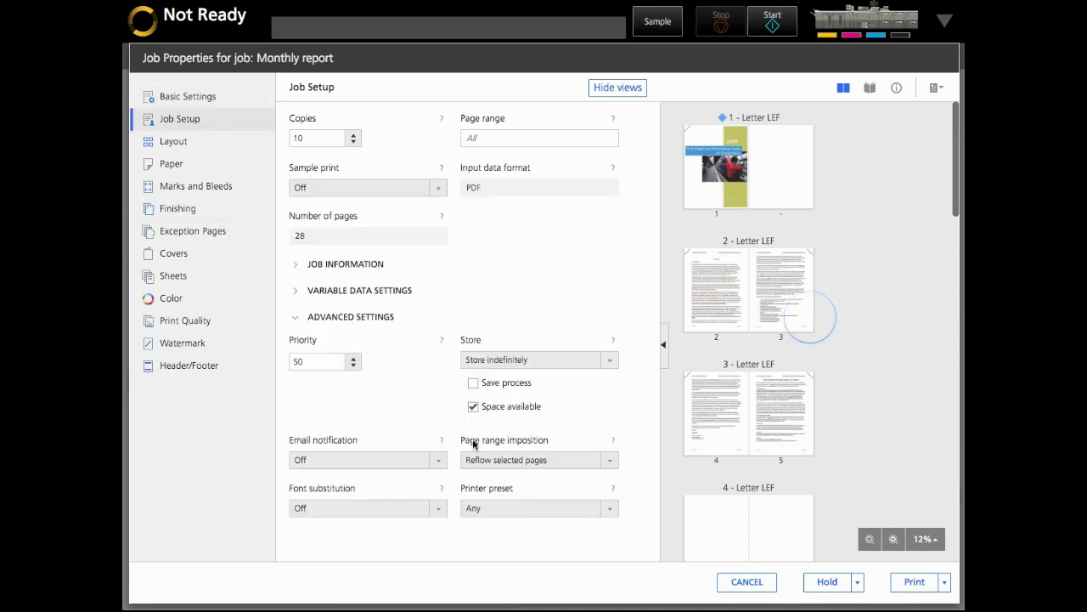
pyautogui.click(512, 512)
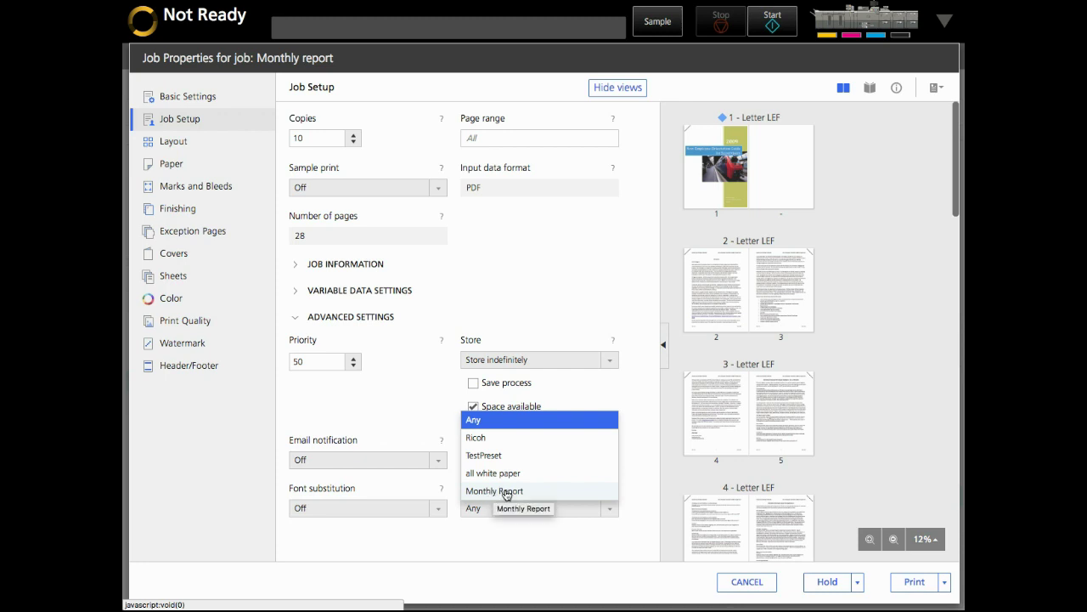
pyautogui.click(493, 491)
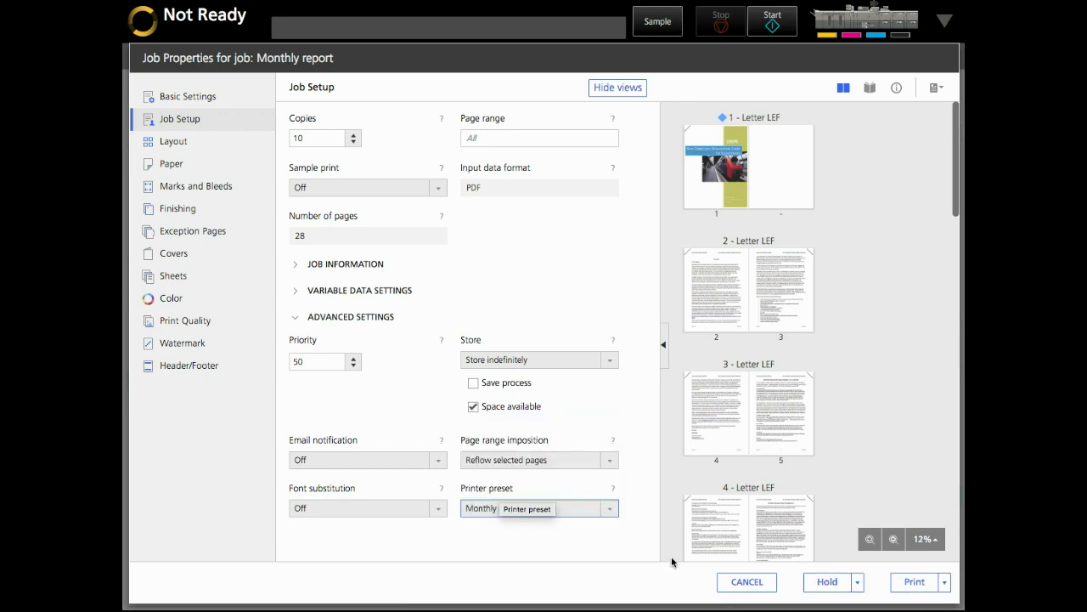
pyautogui.click(828, 582)
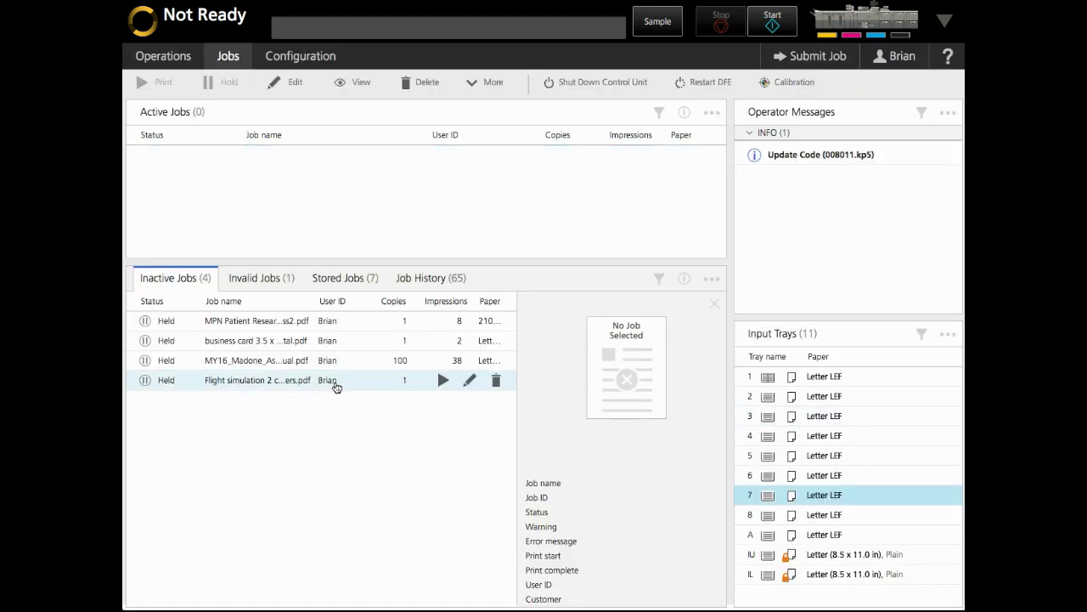
pyautogui.click(260, 278)
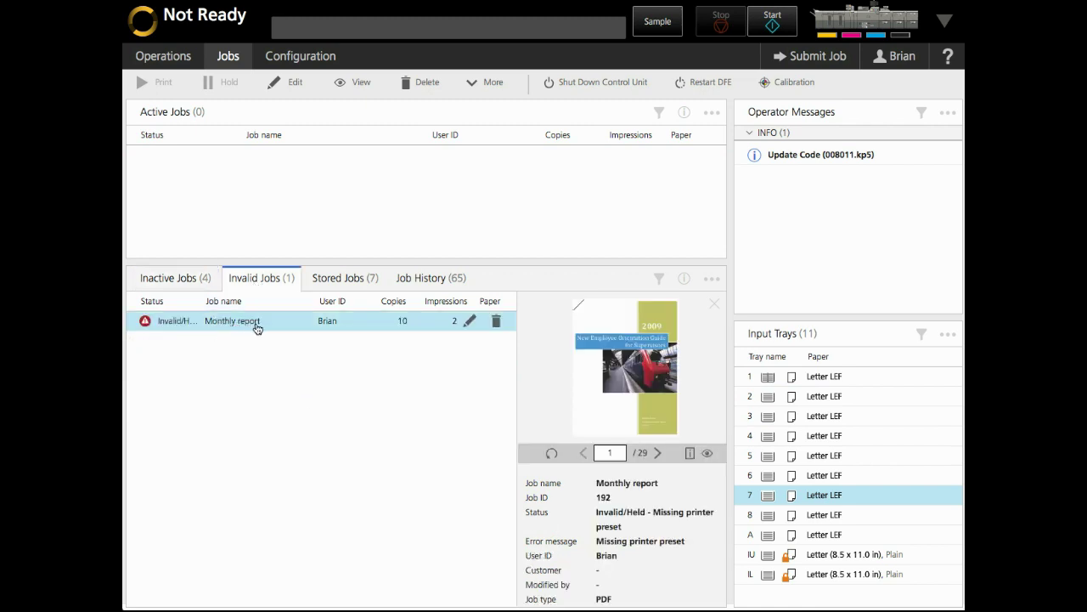
# Load the Monthly Report printer preset and check the held Monthly report job among the inactive jobs
pyautogui.click(300, 56)
pyautogui.click(374, 222)
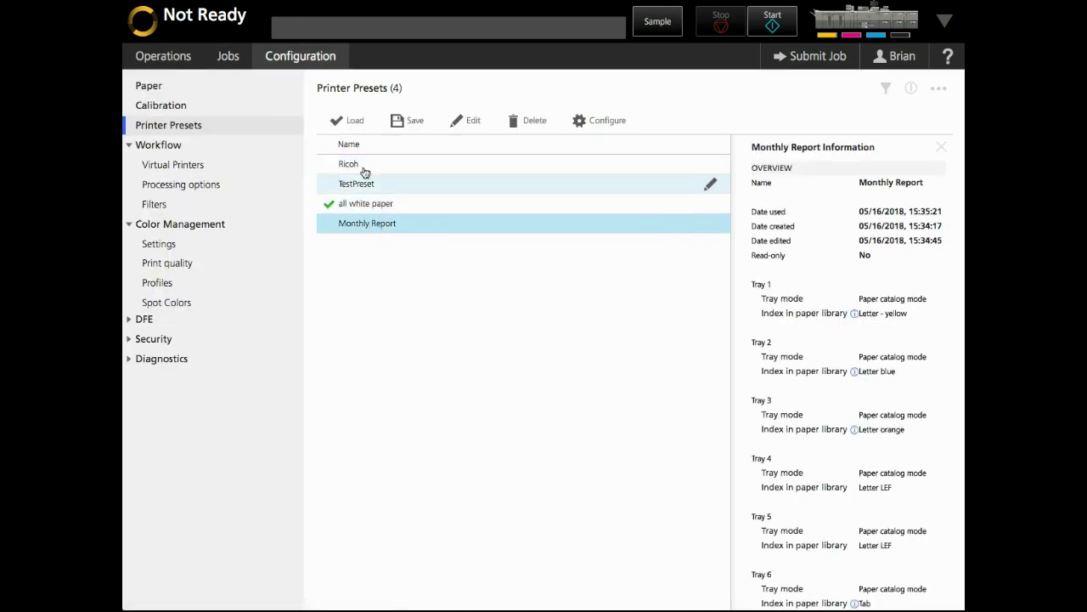
pyautogui.click(354, 127)
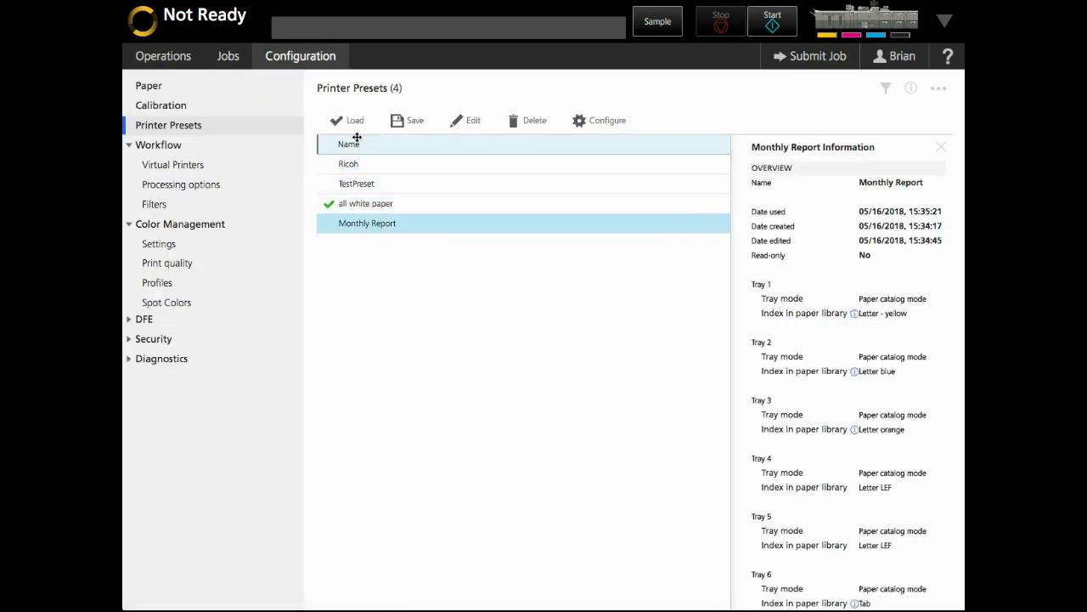
pyautogui.click(701, 219)
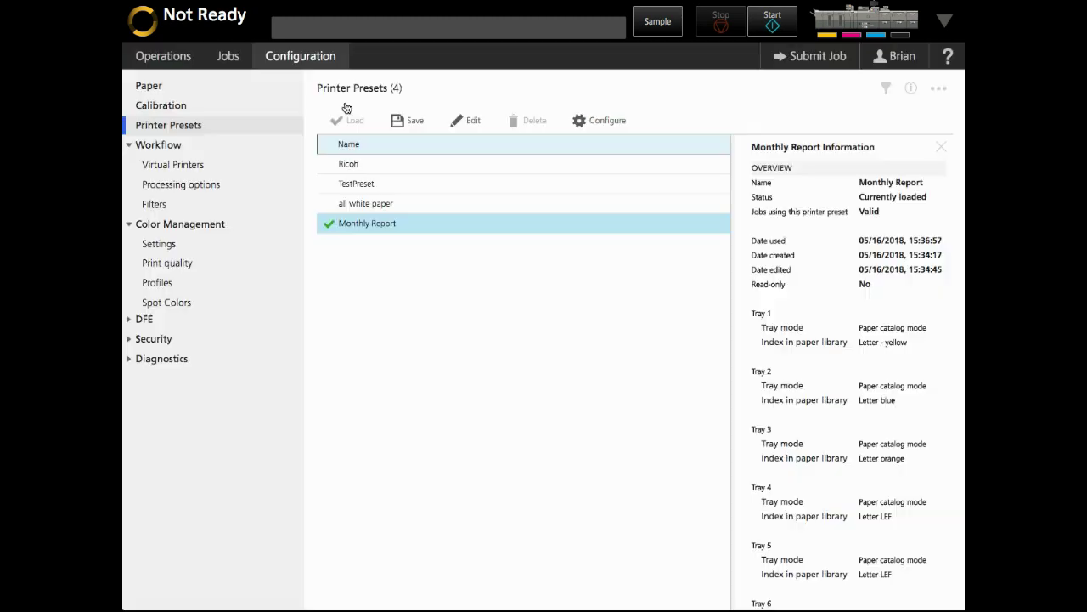
pyautogui.click(218, 56)
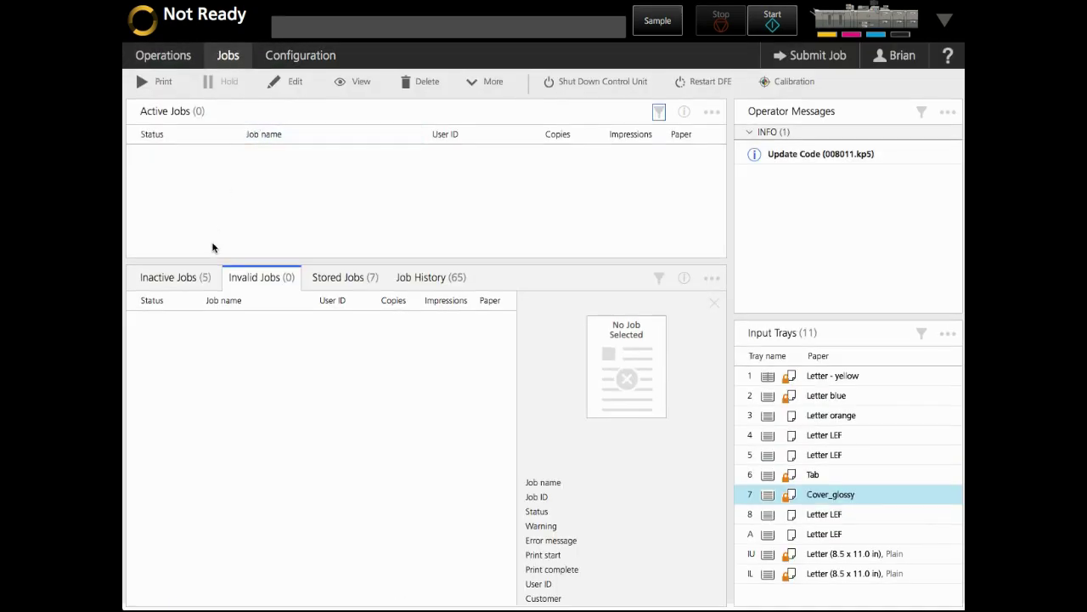
pyautogui.click(184, 279)
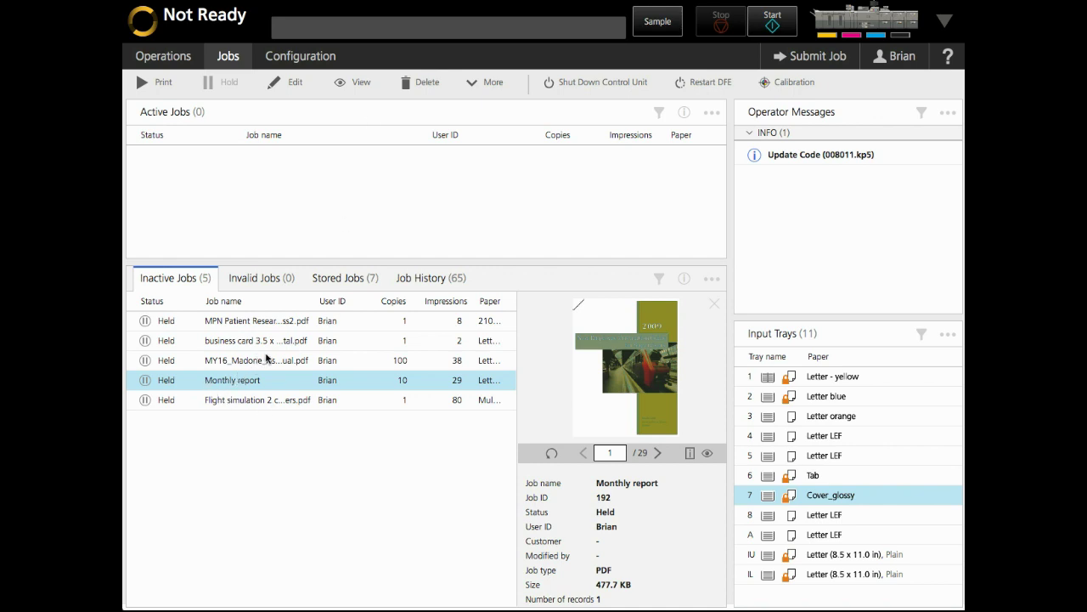
# In the printer preset configuration, disallow mismatches for the tray mode and paper library index of Trays 5 and 6
pyautogui.click(300, 56)
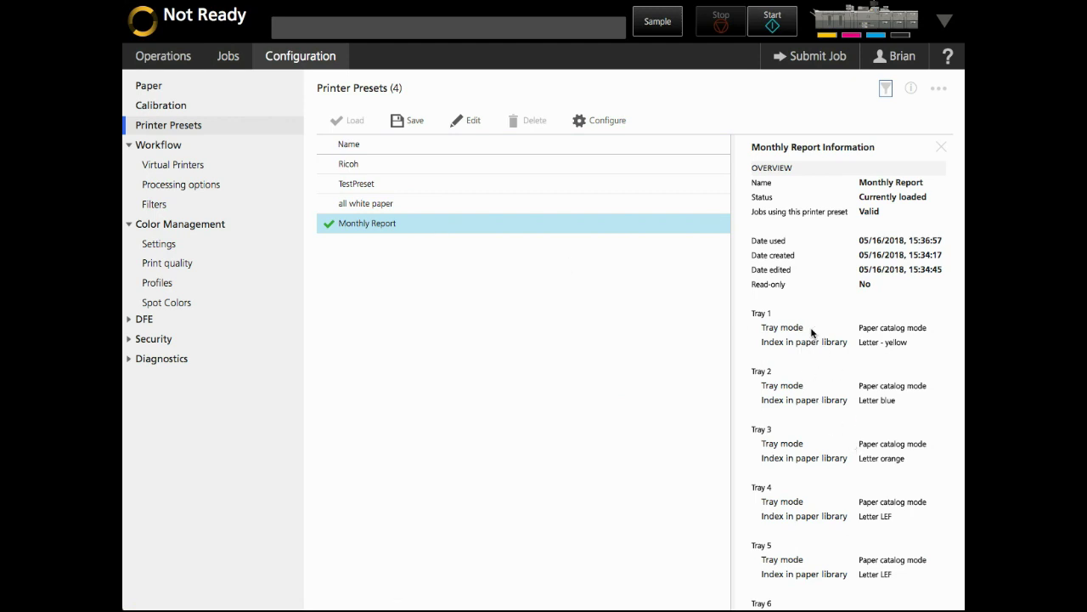
pyautogui.click(597, 126)
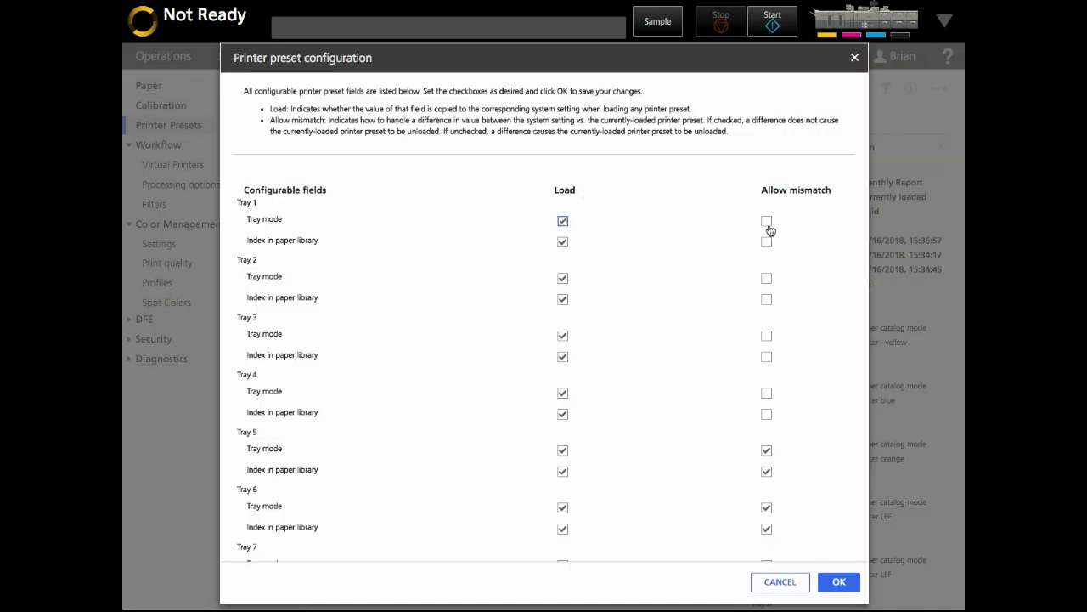
pyautogui.scroll(-1, 802, 336)
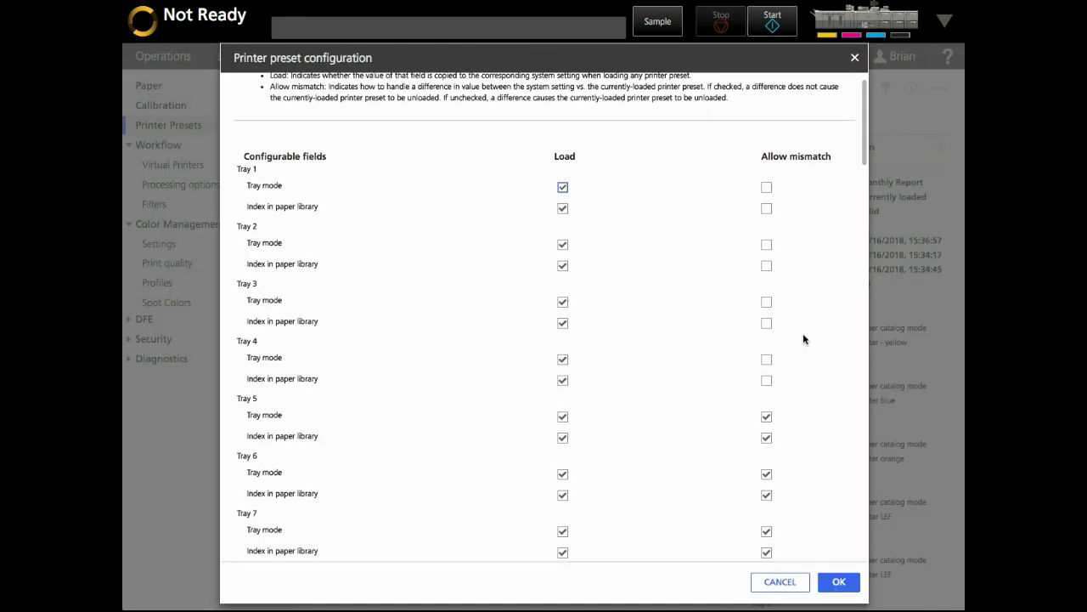
pyautogui.click(766, 417)
pyautogui.click(766, 437)
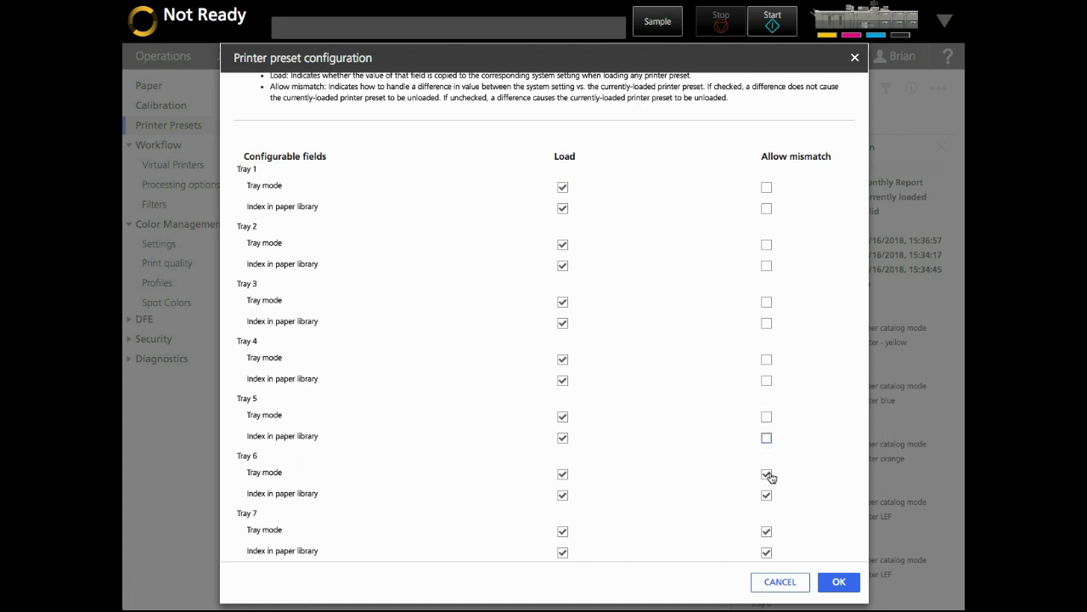
pyautogui.click(768, 474)
pyautogui.click(767, 494)
# Turn the allowed mismatch for Black (text/line art) off and back on, and save the printer preset configuration
pyautogui.scroll(-2, 457, 216)
pyautogui.scroll(-7, 457, 216)
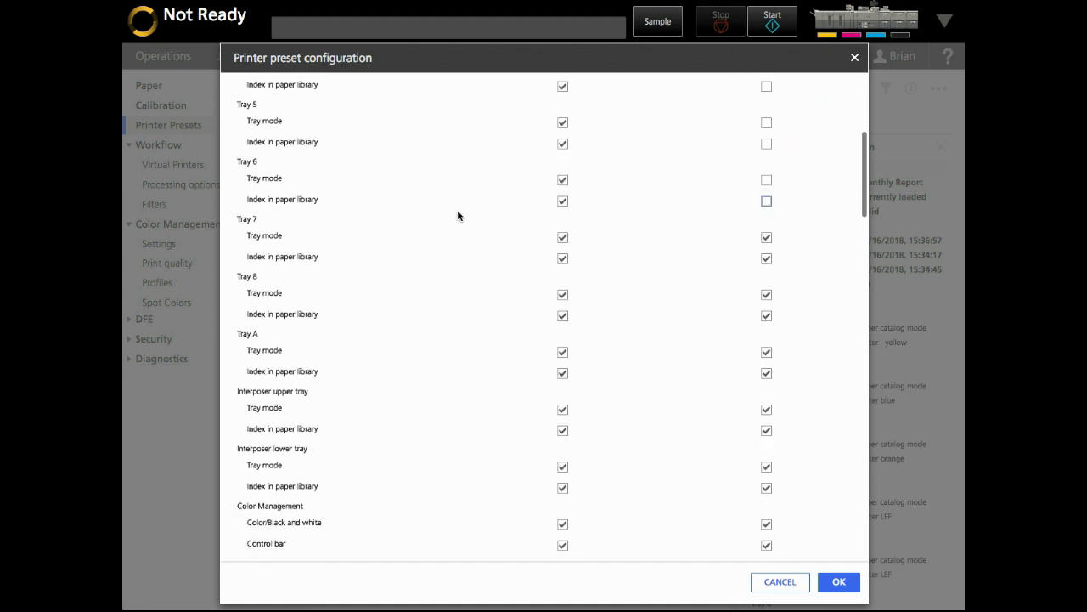
pyautogui.scroll(-1, 458, 216)
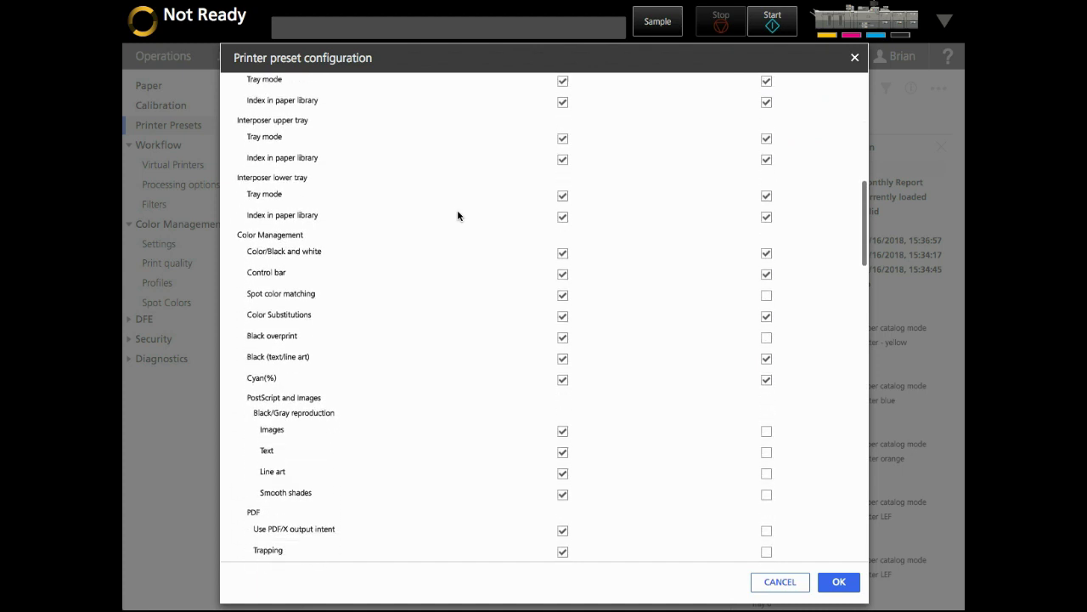
pyautogui.scroll(-3, 475, 320)
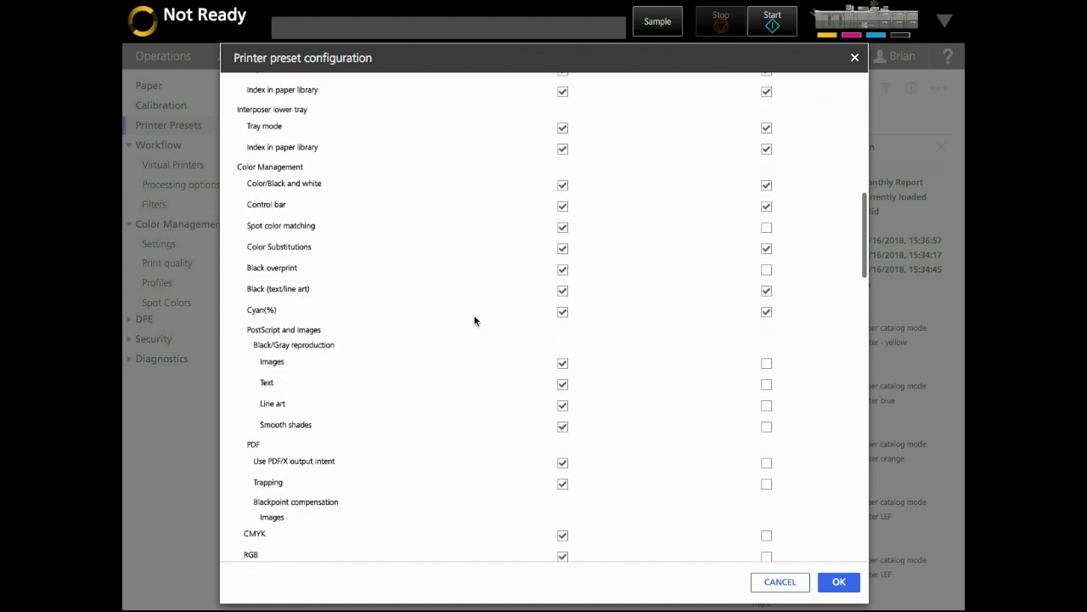
pyautogui.scroll(-2, 475, 320)
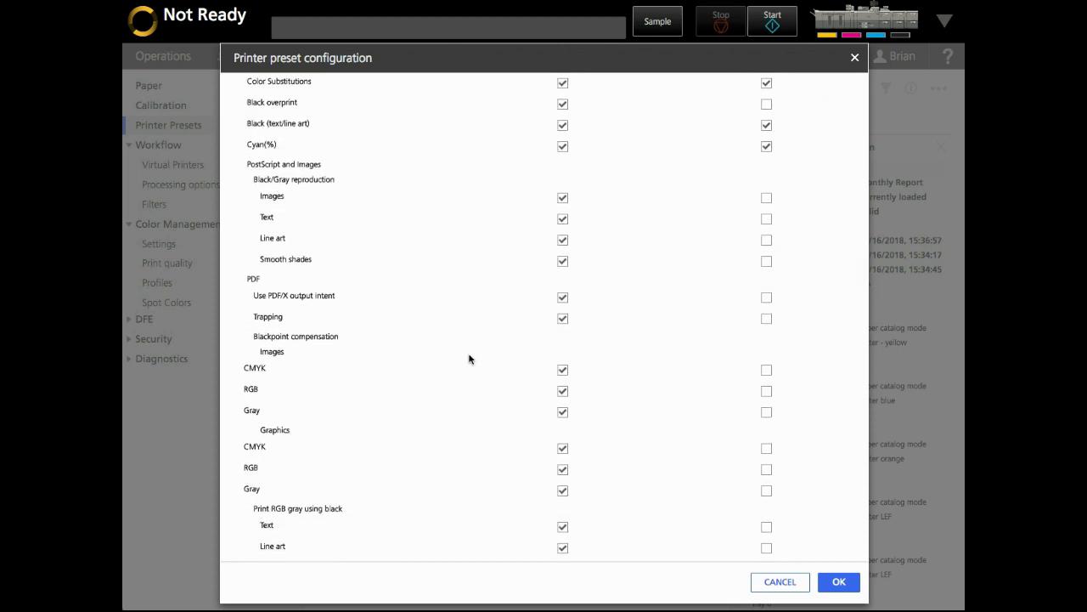
pyautogui.scroll(4, 795, 363)
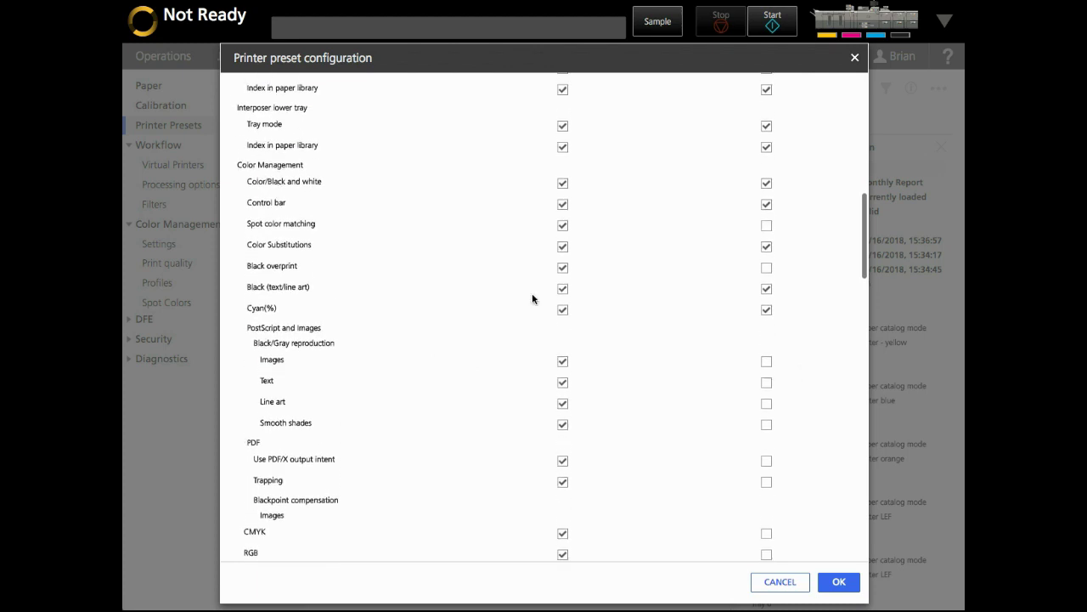
pyautogui.click(765, 292)
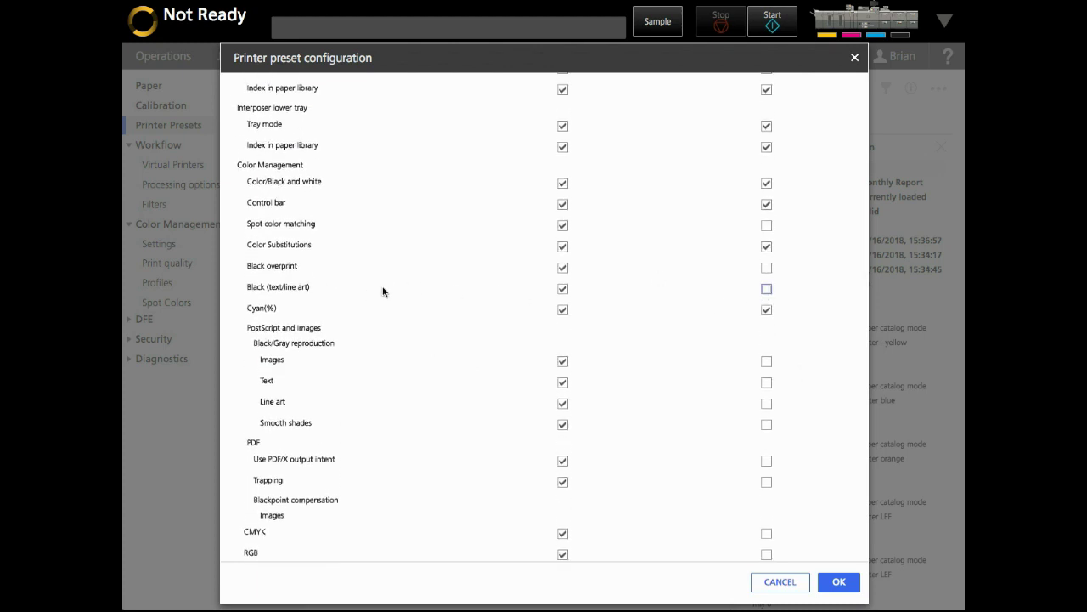
pyautogui.click(768, 292)
pyautogui.scroll(10, 771, 296)
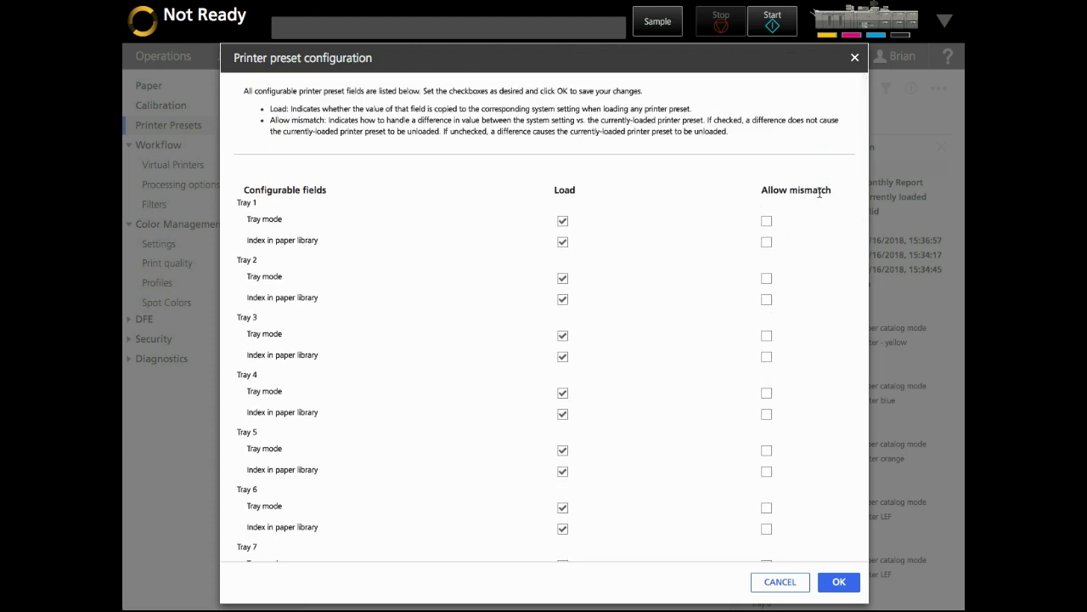
pyautogui.click(839, 581)
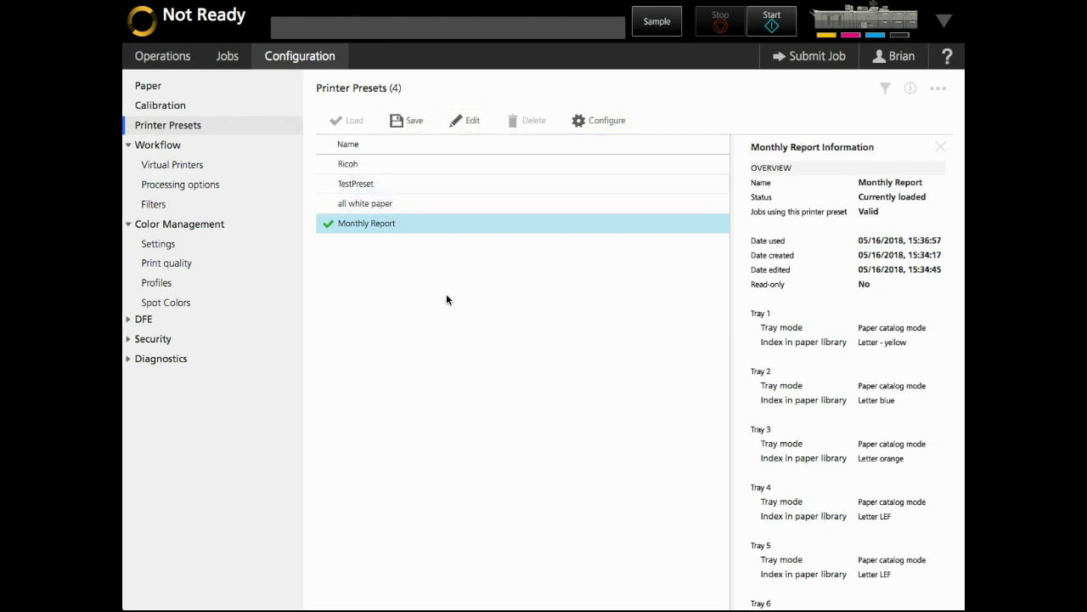
# Assign the Legal - 8.5x14 paper to input tray 3
pyautogui.click(227, 57)
pyautogui.click(826, 416)
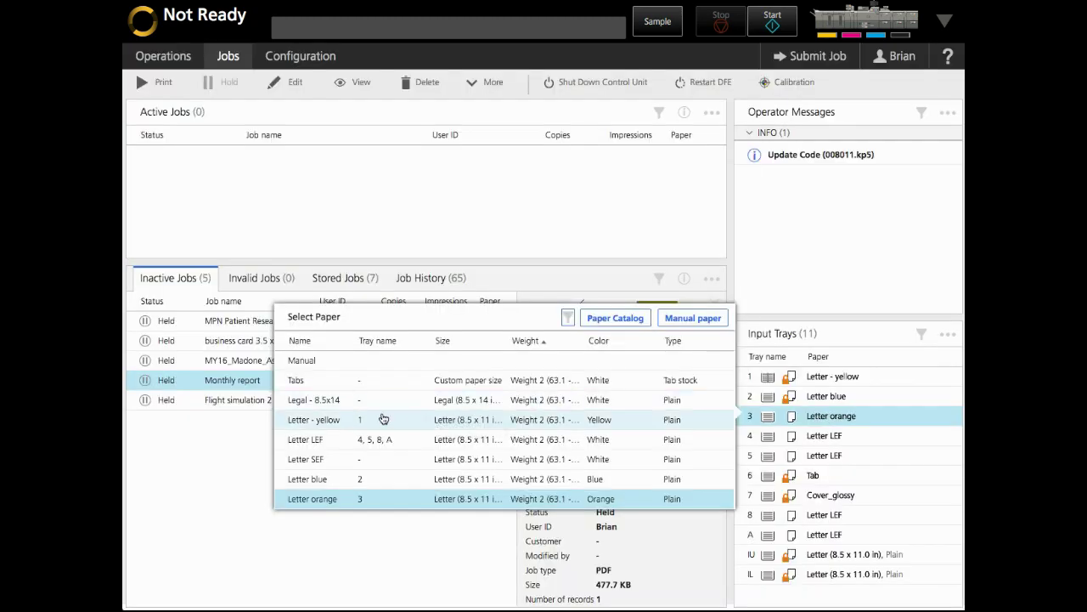
pyautogui.click(340, 400)
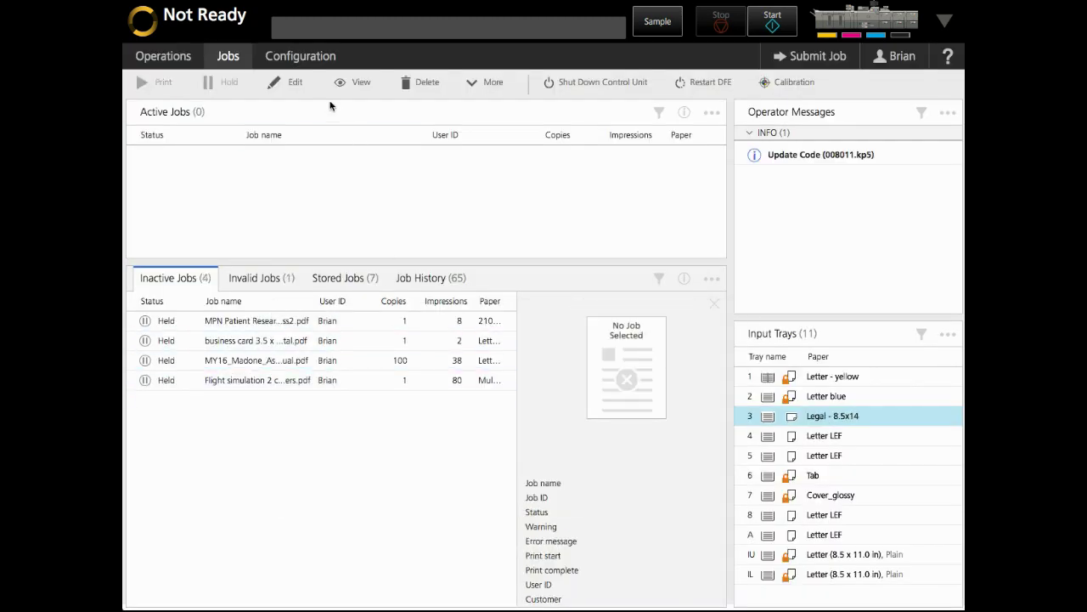
# Examine the Monthly Report printer preset's tray and color management details for mismatches with the current settings
pyautogui.click(301, 56)
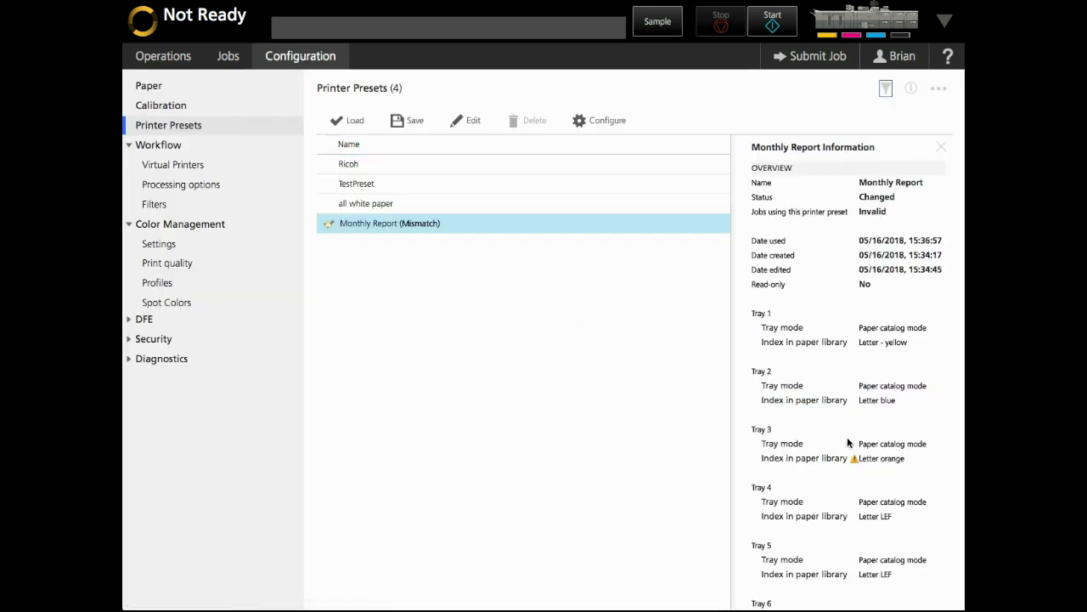
pyautogui.moveTo(333, 231)
pyautogui.scroll(-1, 875, 352)
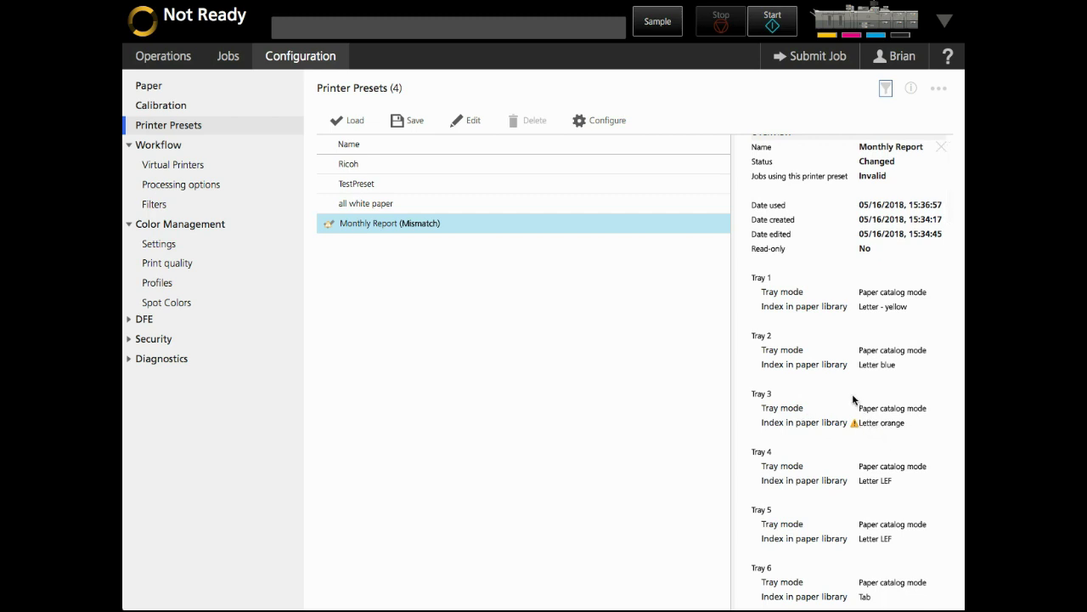
pyautogui.scroll(-5, 853, 388)
pyautogui.scroll(-15, 853, 388)
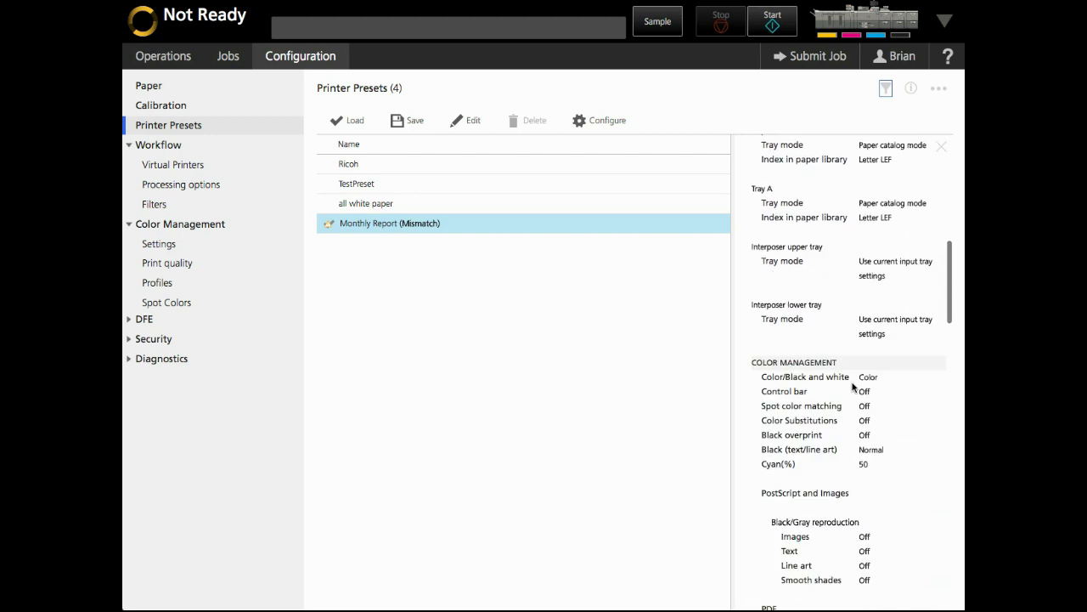